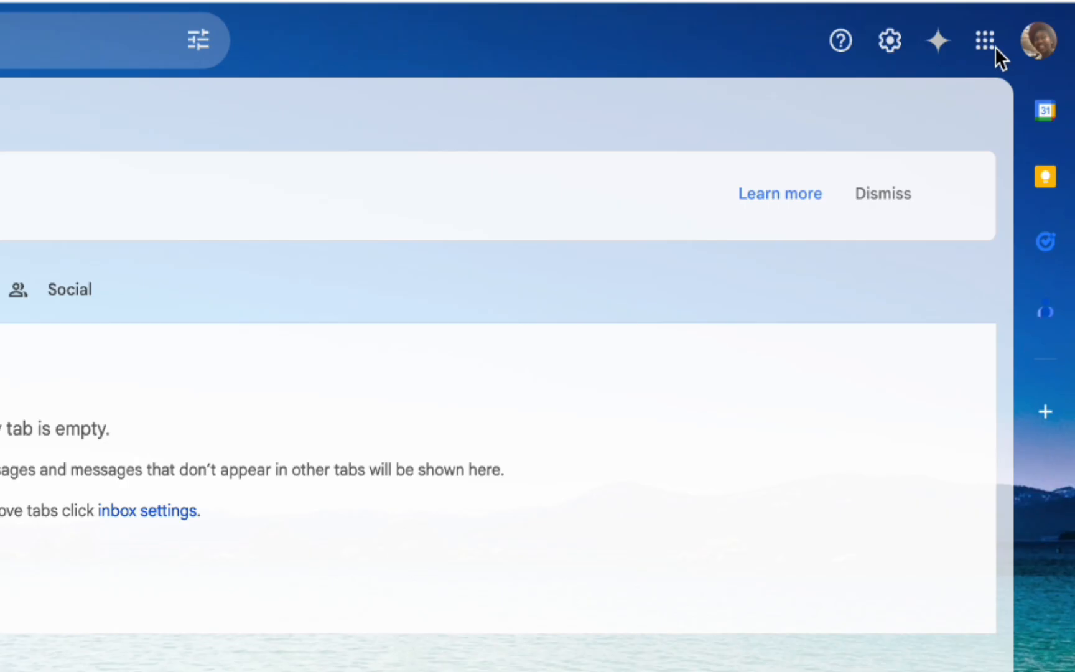
Step: Open Google Calendar from Gmail's apps grid, showing the week of January 26 – February 1, 2025
{"action": "left_click", "coordinate": [990, 48]}
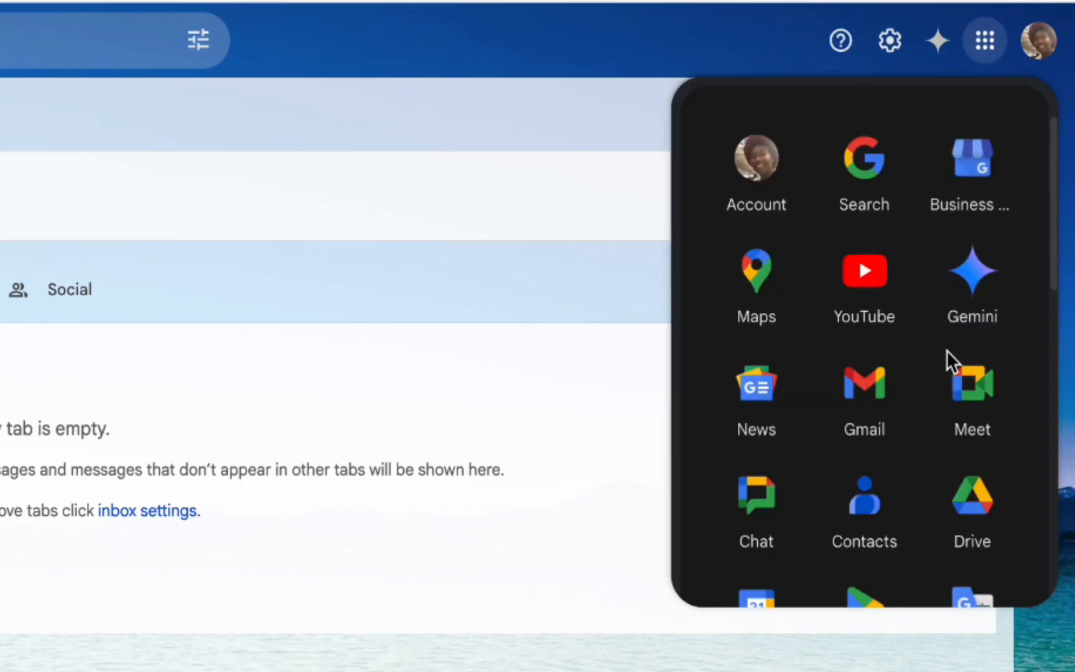
{"action": "scroll", "coordinate": [901, 499], "scroll_direction": "down", "scroll_amount": 1}
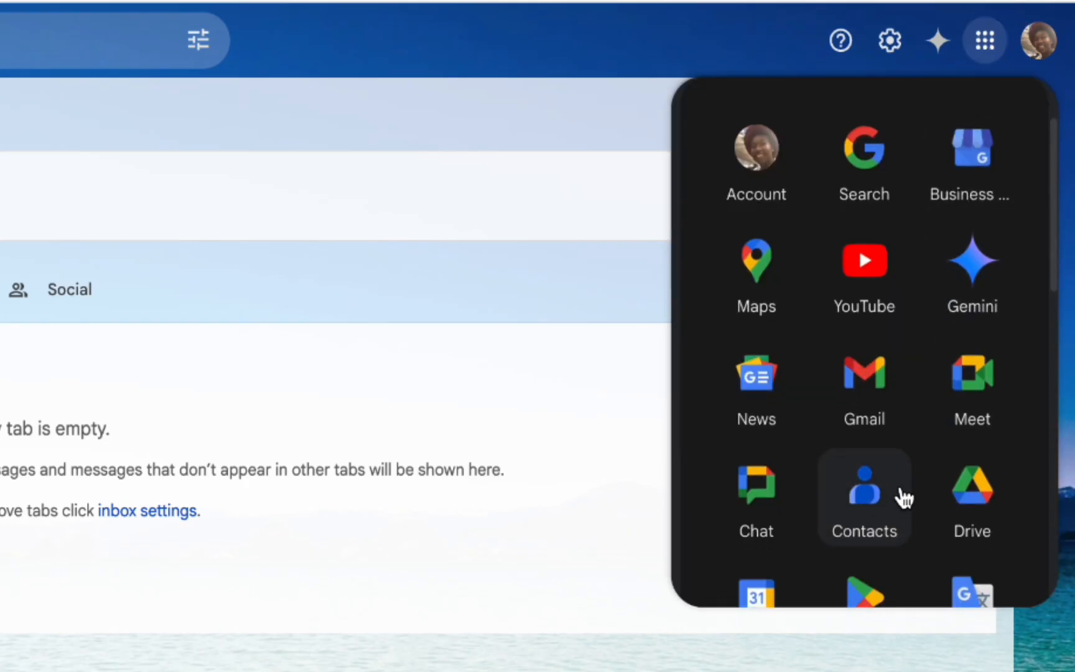
{"action": "scroll", "coordinate": [901, 497], "scroll_direction": "down", "scroll_amount": 6}
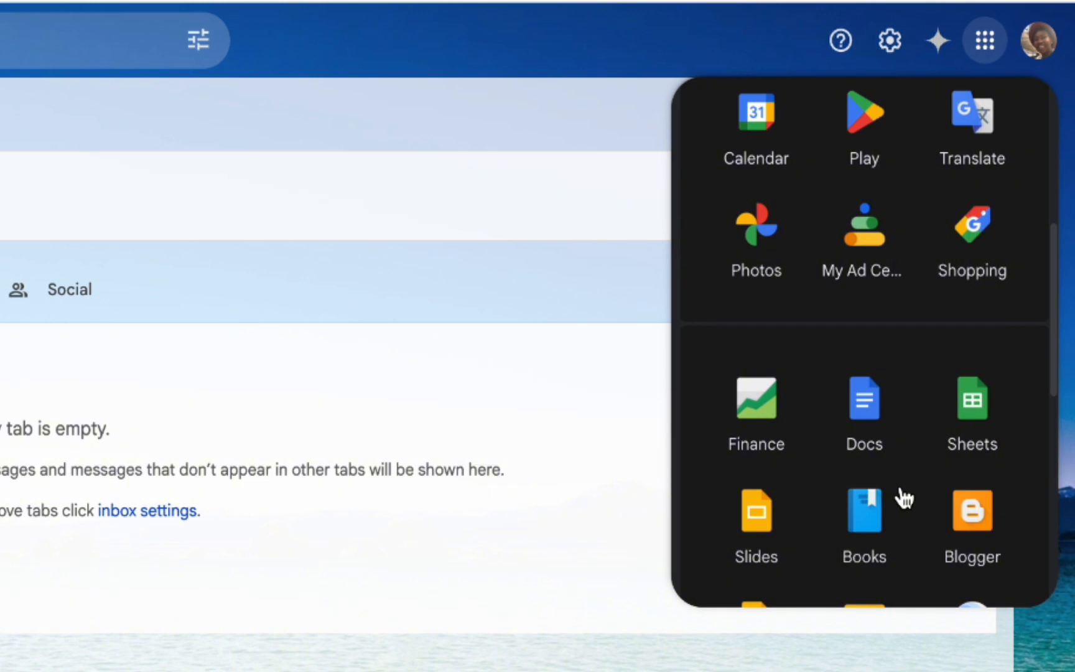
{"action": "left_click", "coordinate": [769, 126]}
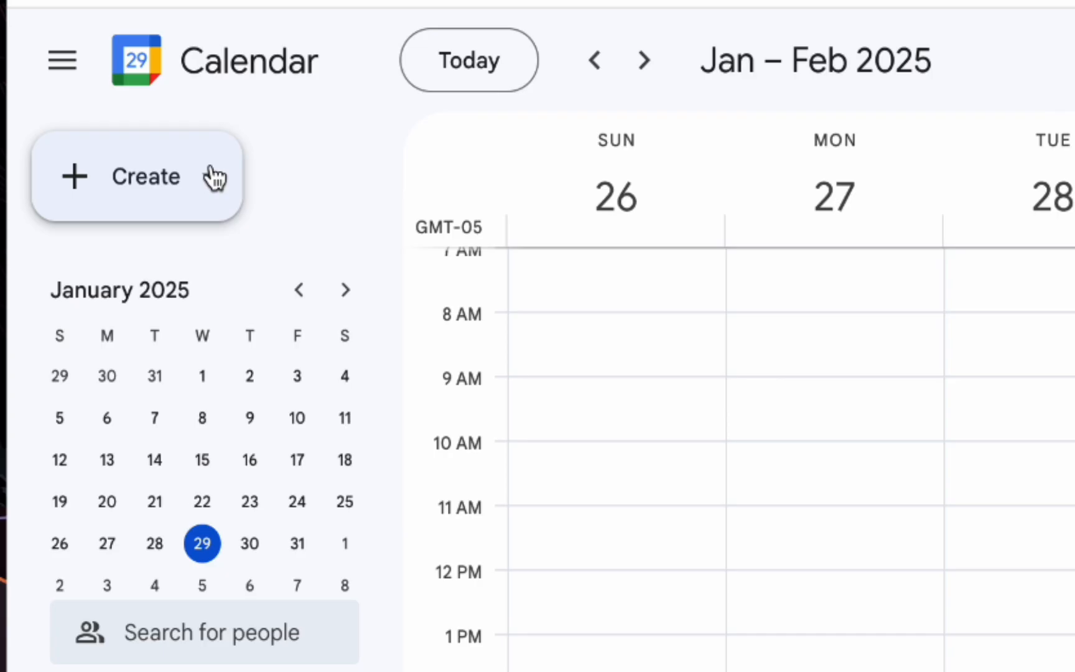
{"action": "left_click", "coordinate": [219, 184]}
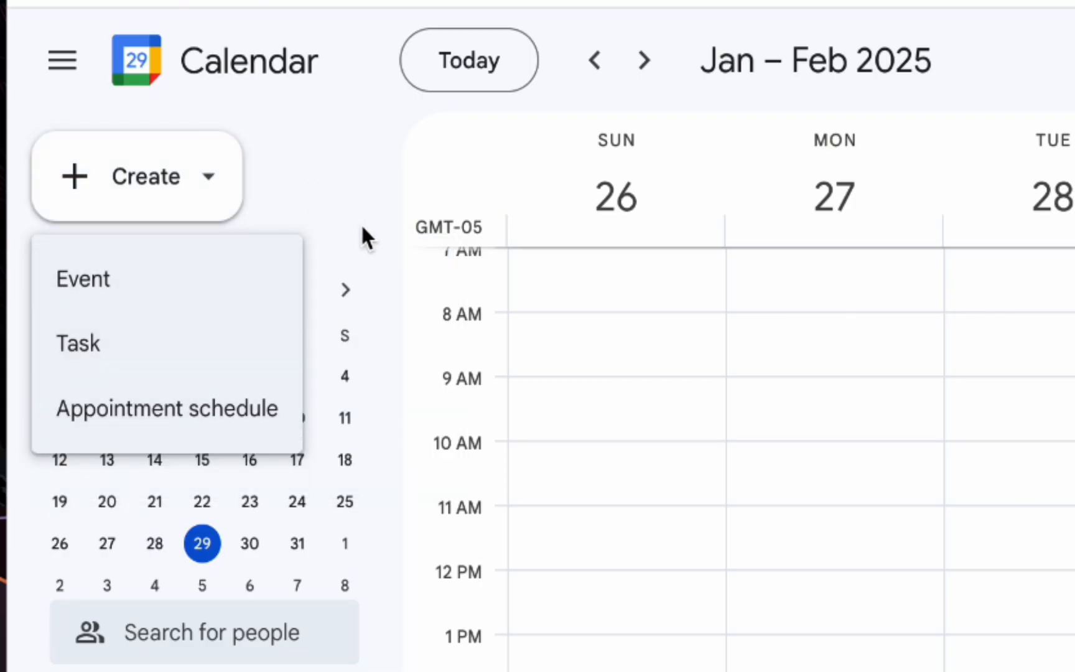
{"action": "left_click", "coordinate": [384, 201]}
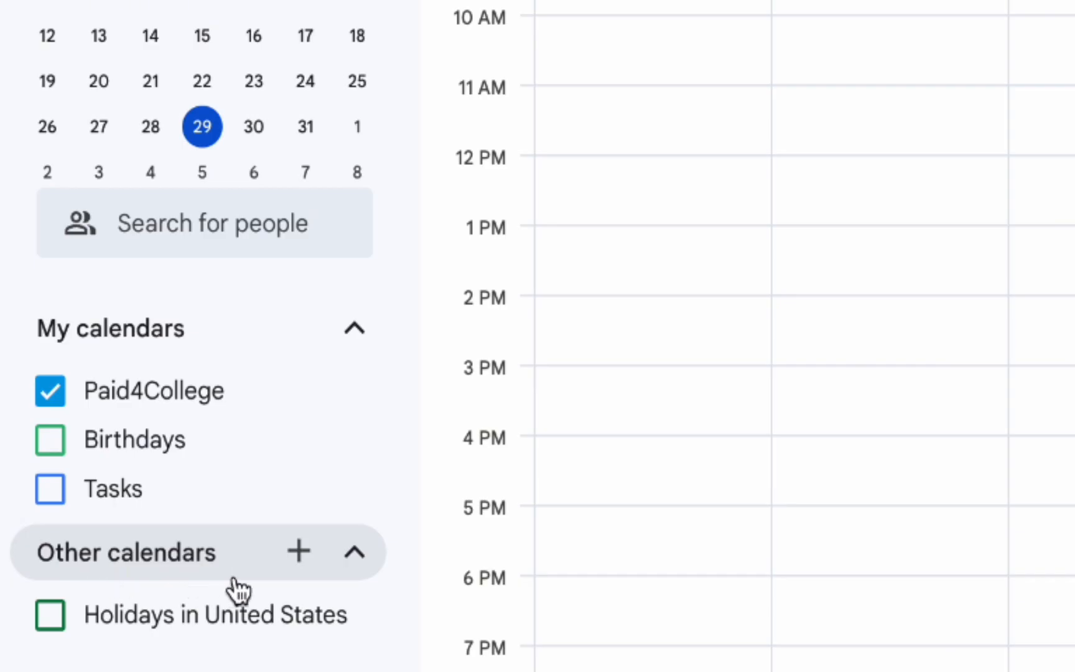
Step: Choose Create new calendar from the + beside Other calendars
{"action": "left_click", "coordinate": [303, 565]}
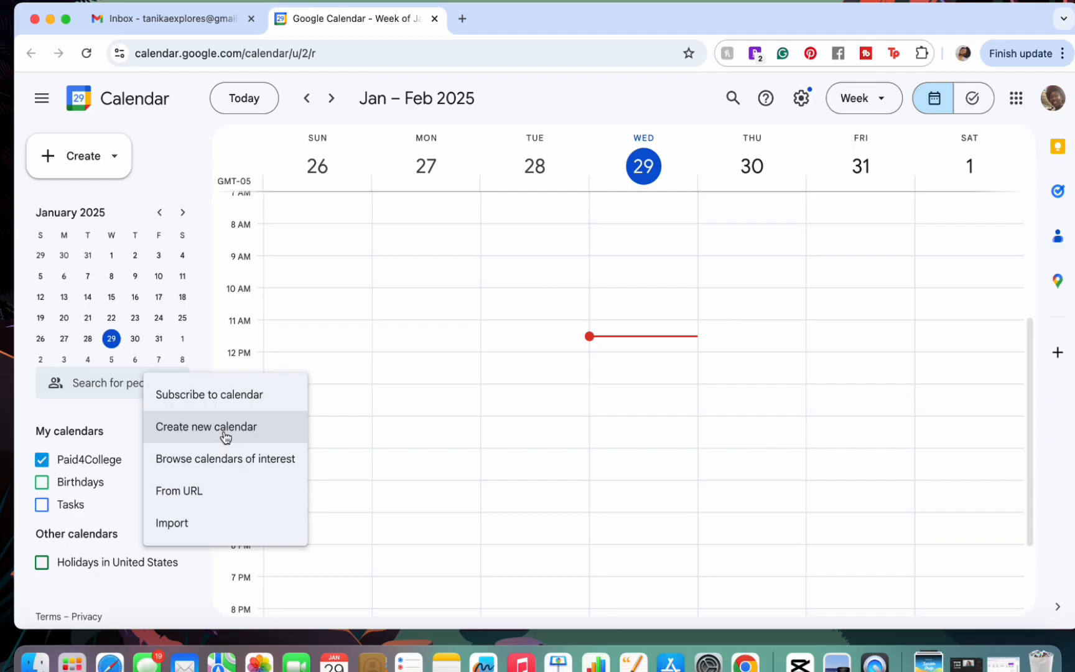
{"action": "left_click", "coordinate": [452, 343]}
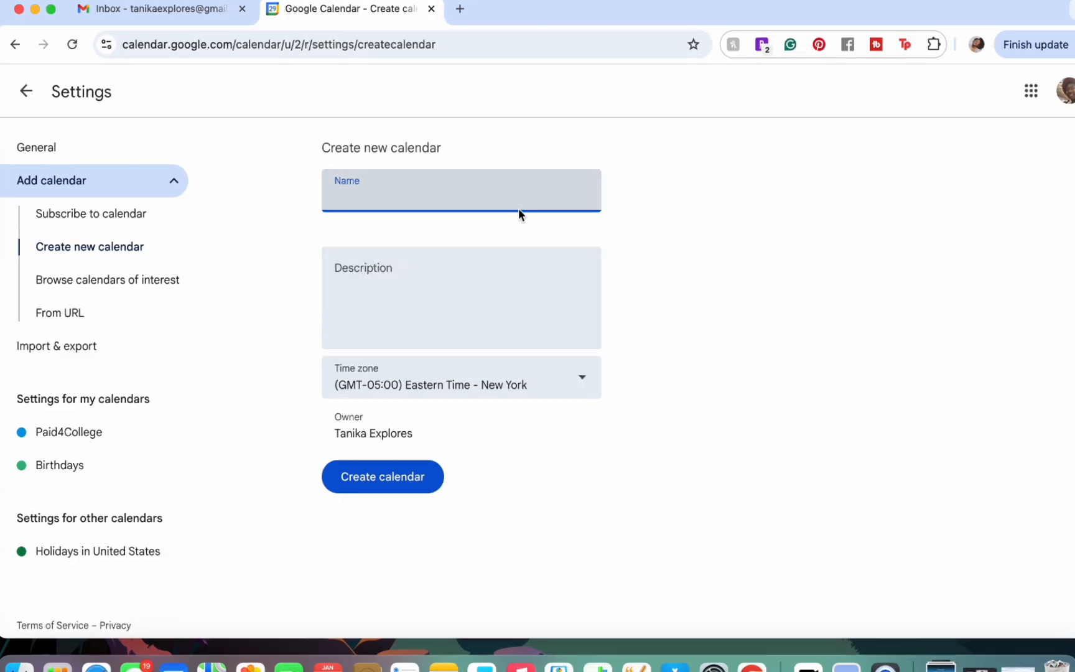
Step: Name the new calendar 'Scholarships' followed by a money-mouth emoji
{"action": "type", "text": "Scholarship"}
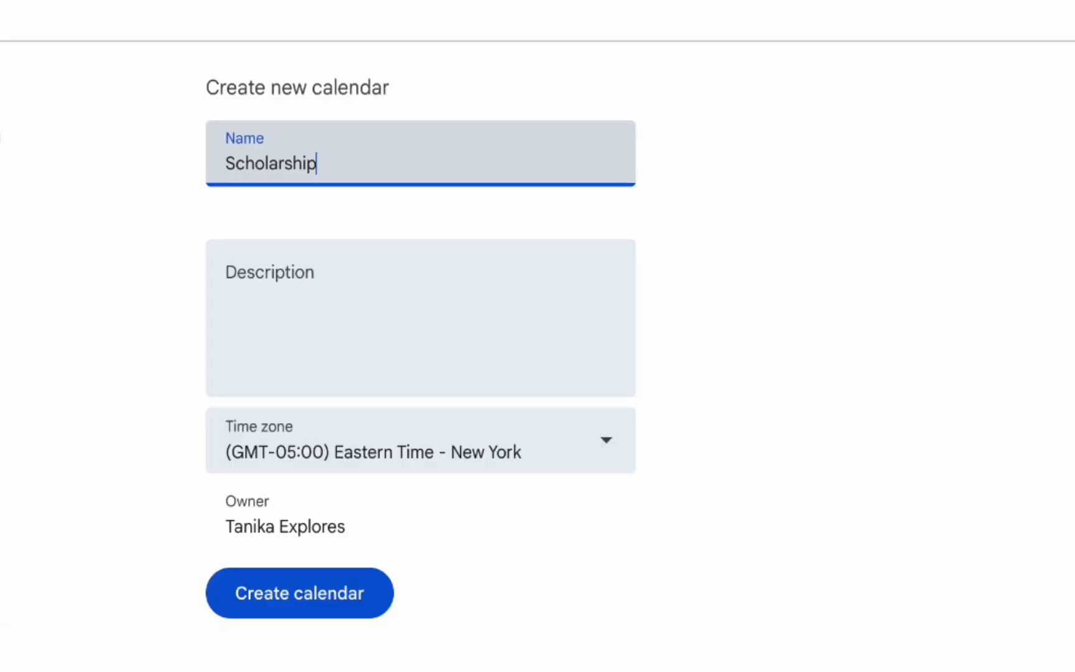
{"action": "type", "text": "s"}
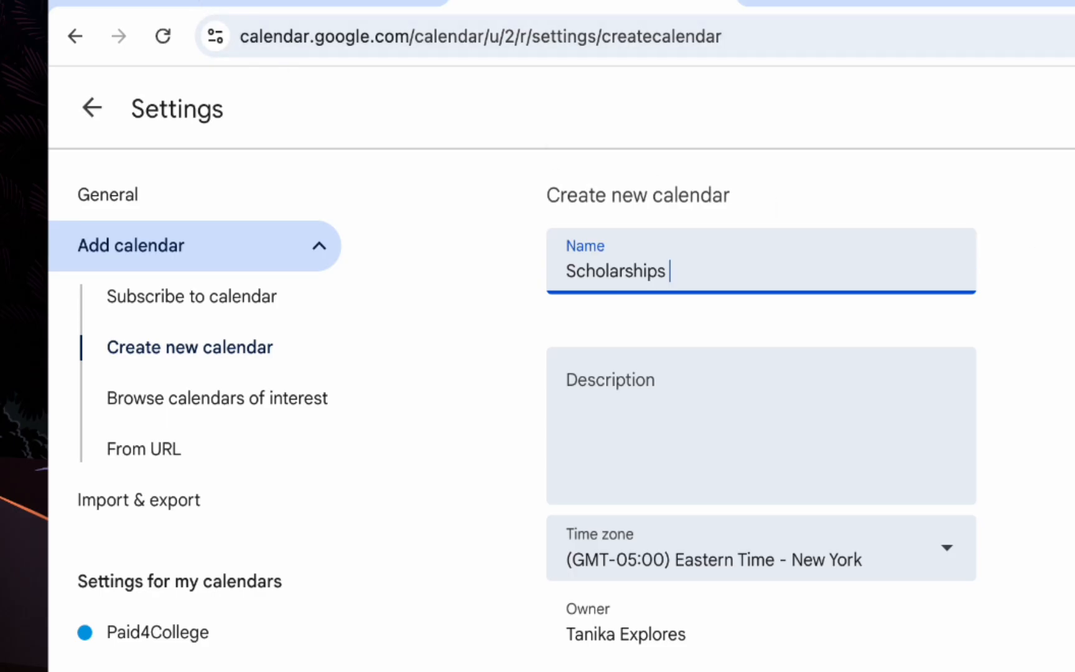
{"action": "left_click", "coordinate": [205, 0]}
{"action": "left_click", "coordinate": [302, 428]}
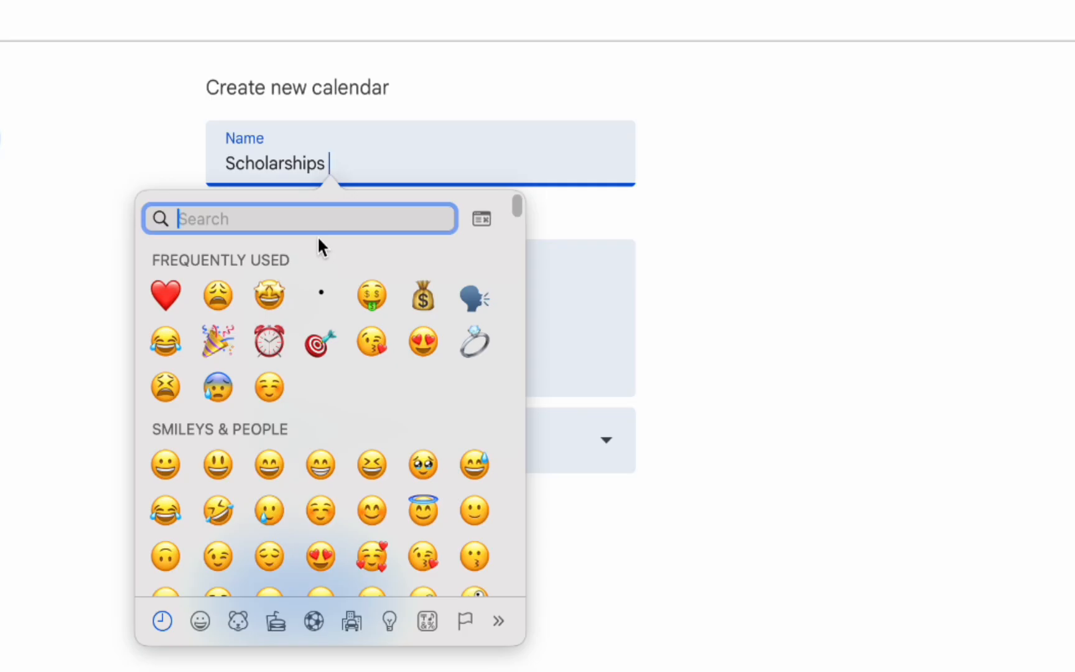
{"action": "left_click", "coordinate": [377, 295]}
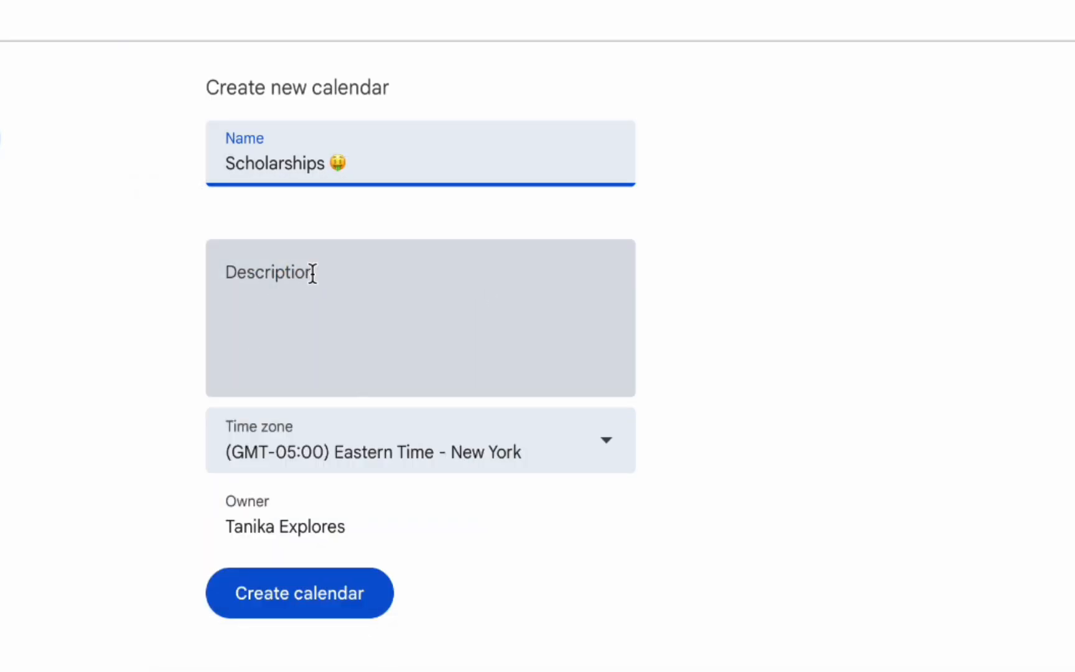
Step: Add the description 'Debt Free - Scholarships Priority' and create the calendar
{"action": "left_click", "coordinate": [313, 273]}
{"action": "type", "text": "S"}
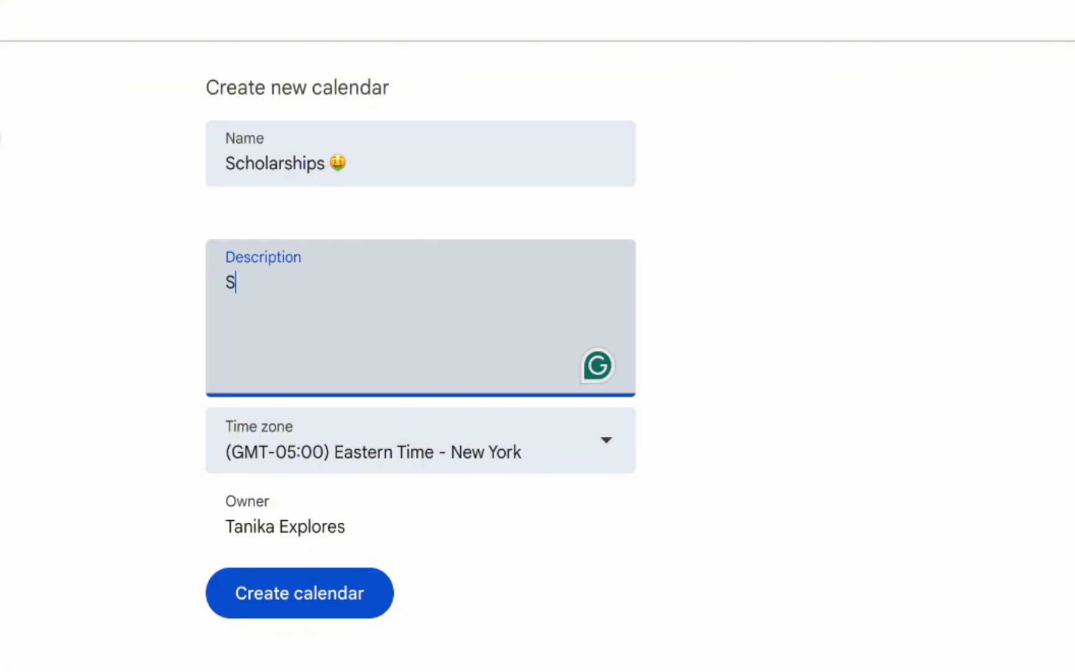
{"action": "key", "text": "BackSpace"}
{"action": "type", "text": "Debt F"}
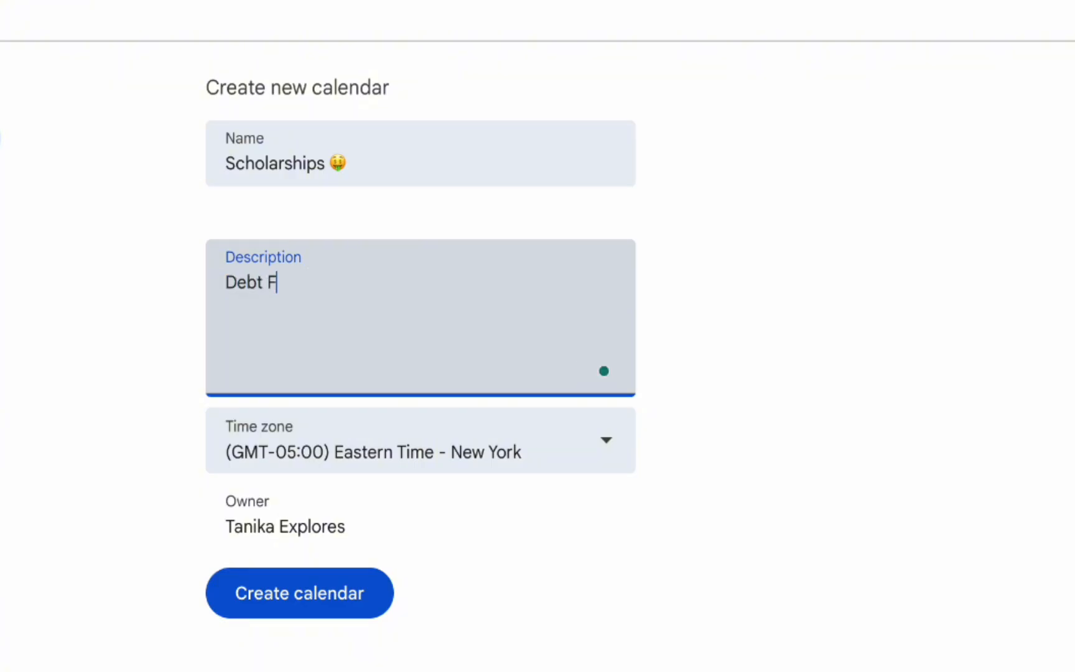
{"action": "type", "text": "ree - Scholarshp"}
{"action": "key", "text": "BackSpace"}
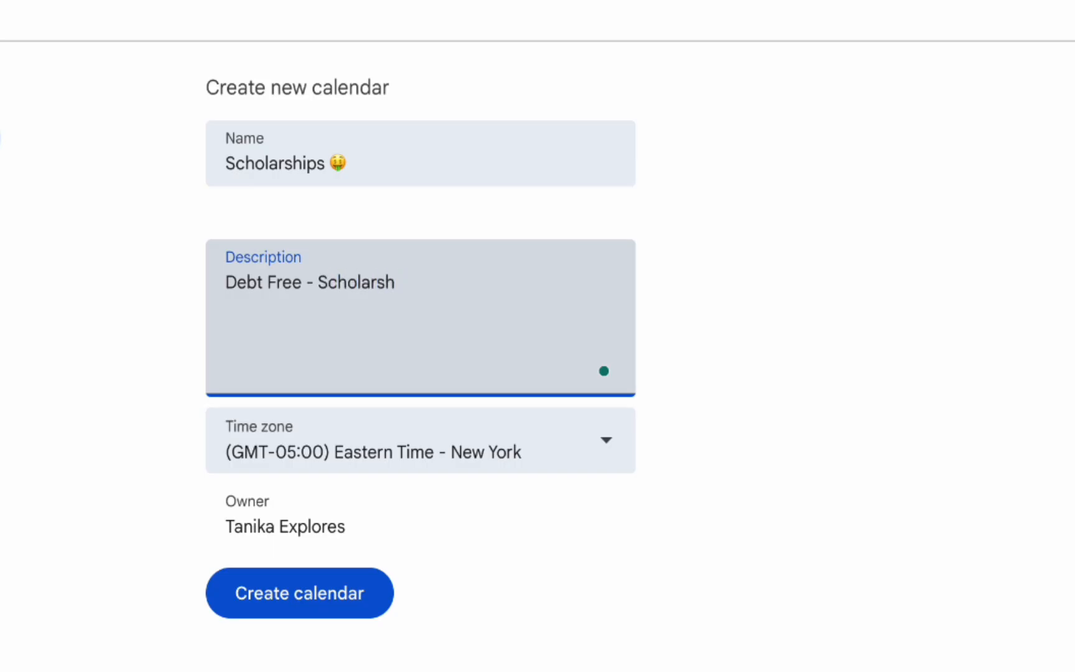
{"action": "type", "text": "ips Priority"}
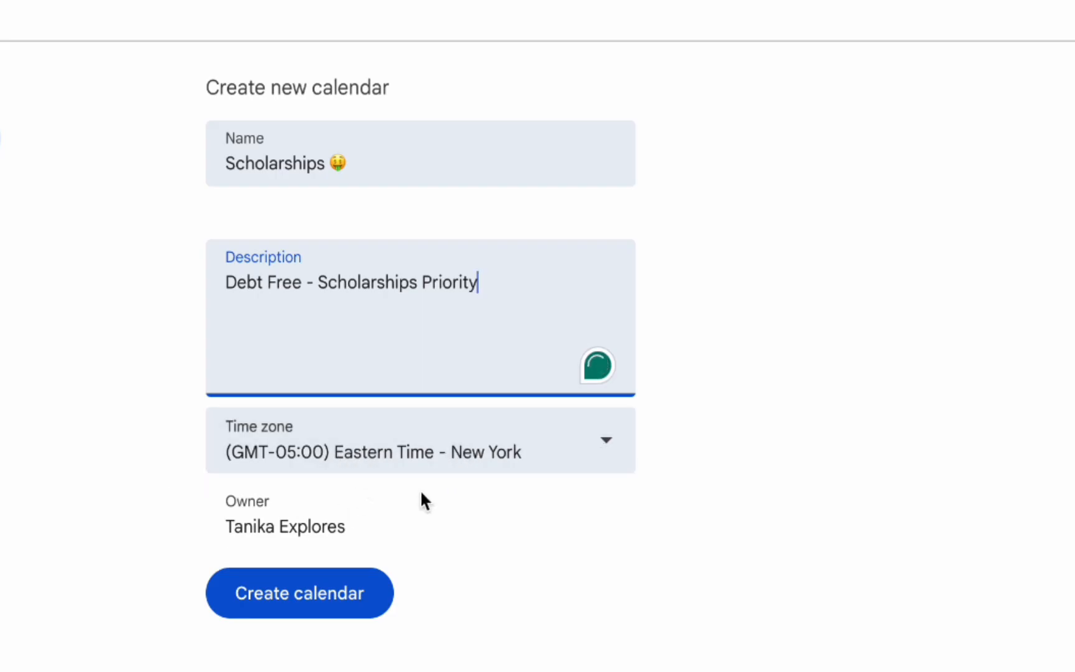
{"action": "left_click", "coordinate": [344, 602]}
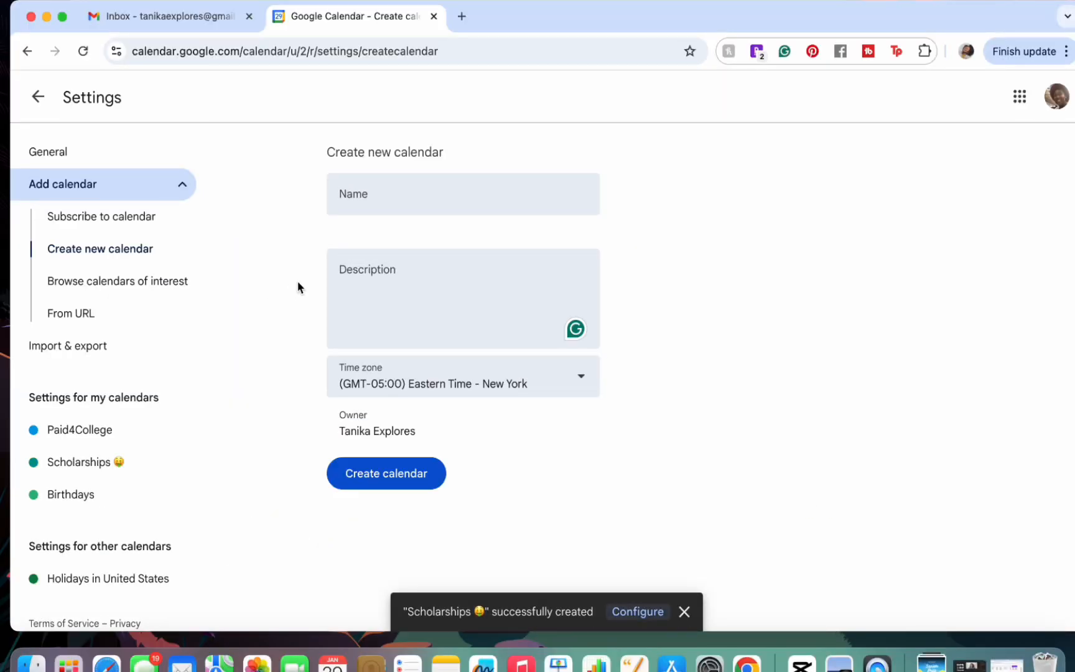
Step: Return to the main calendar, jump to the week of February 7, and hide Paid4College
{"action": "left_click", "coordinate": [95, 470]}
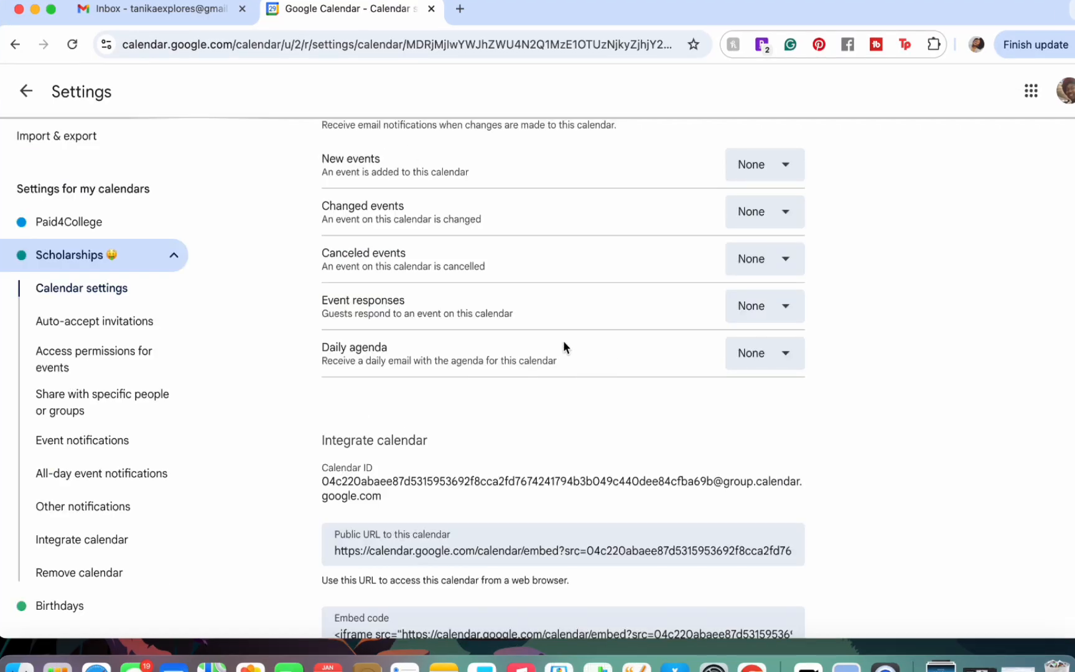
{"action": "scroll", "coordinate": [563, 347], "scroll_direction": "up", "scroll_amount": 2}
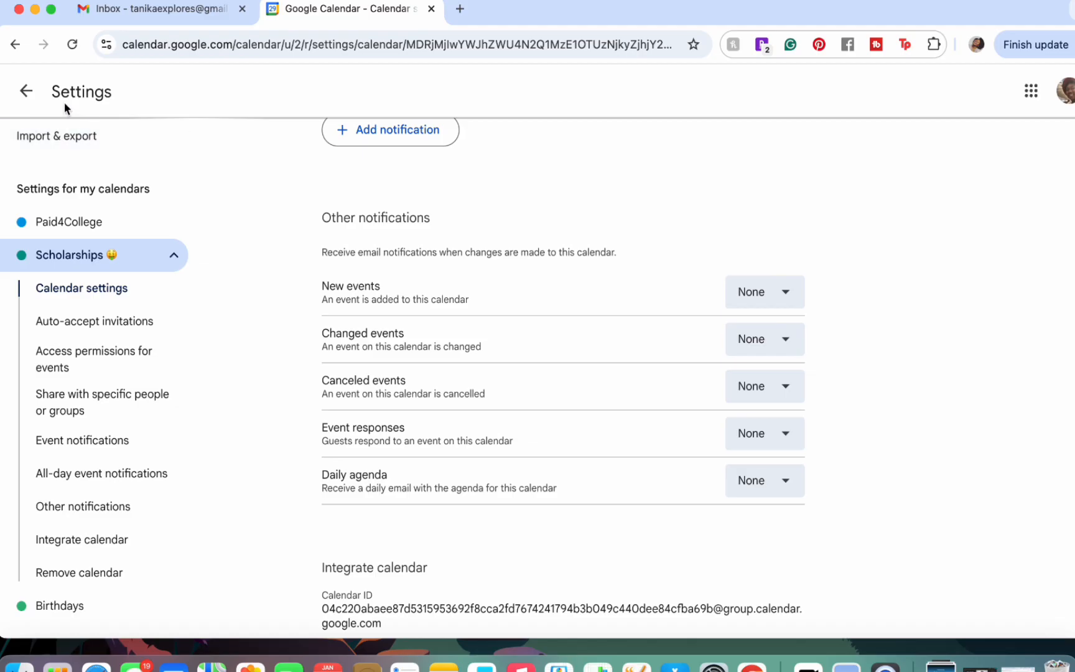
{"action": "left_click", "coordinate": [27, 92]}
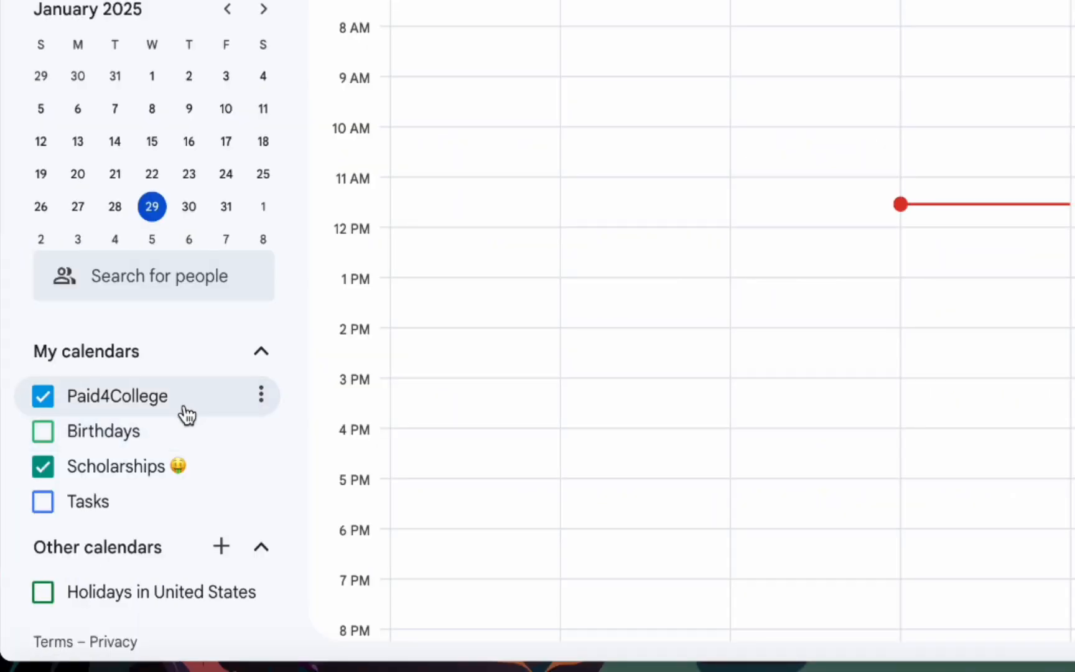
{"action": "left_click", "coordinate": [44, 398]}
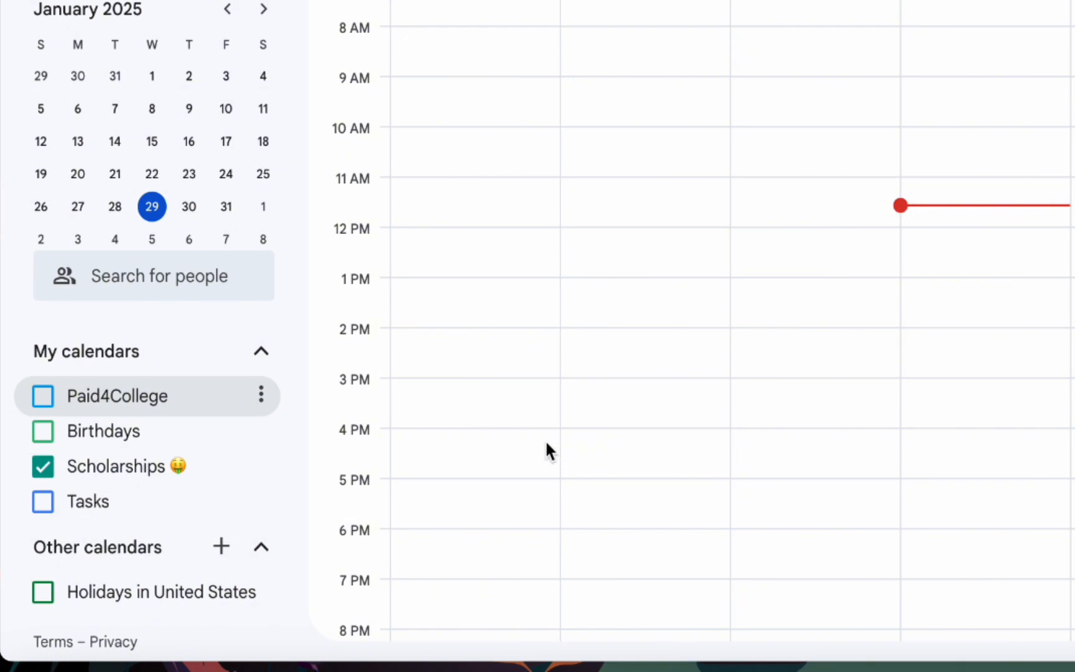
{"action": "left_click", "coordinate": [44, 398]}
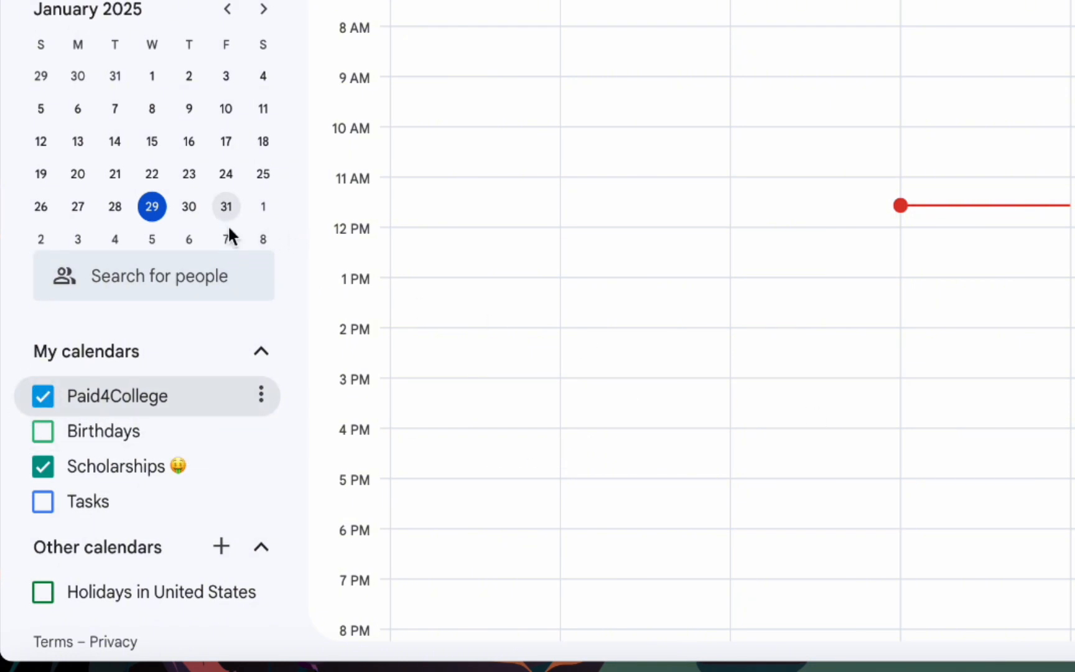
{"action": "left_click", "coordinate": [230, 247]}
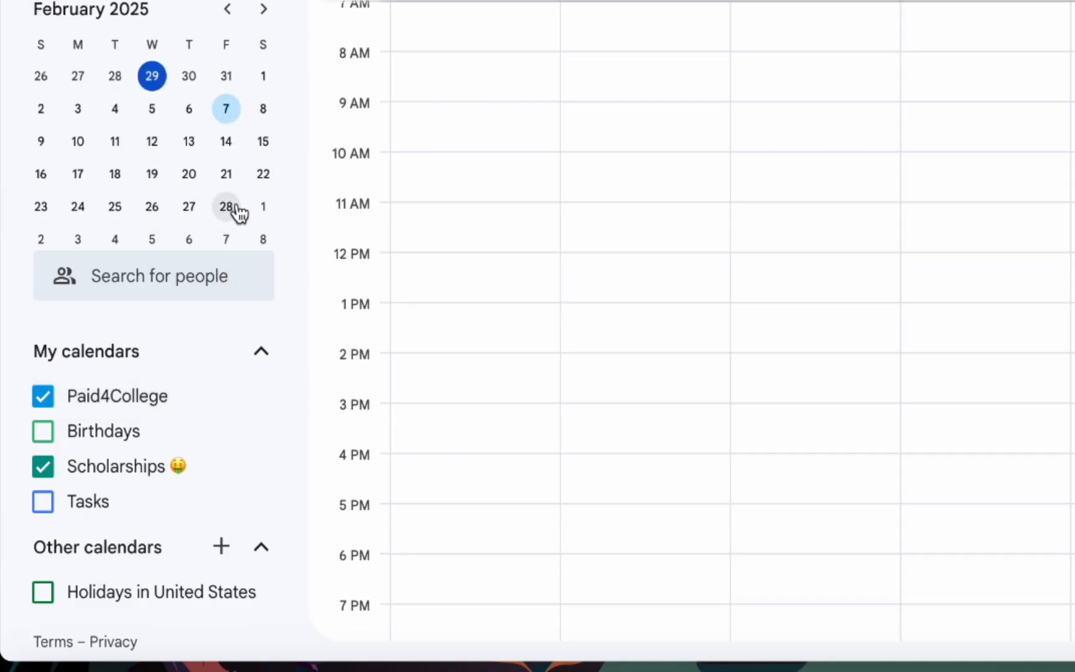
{"action": "left_click", "coordinate": [45, 398]}
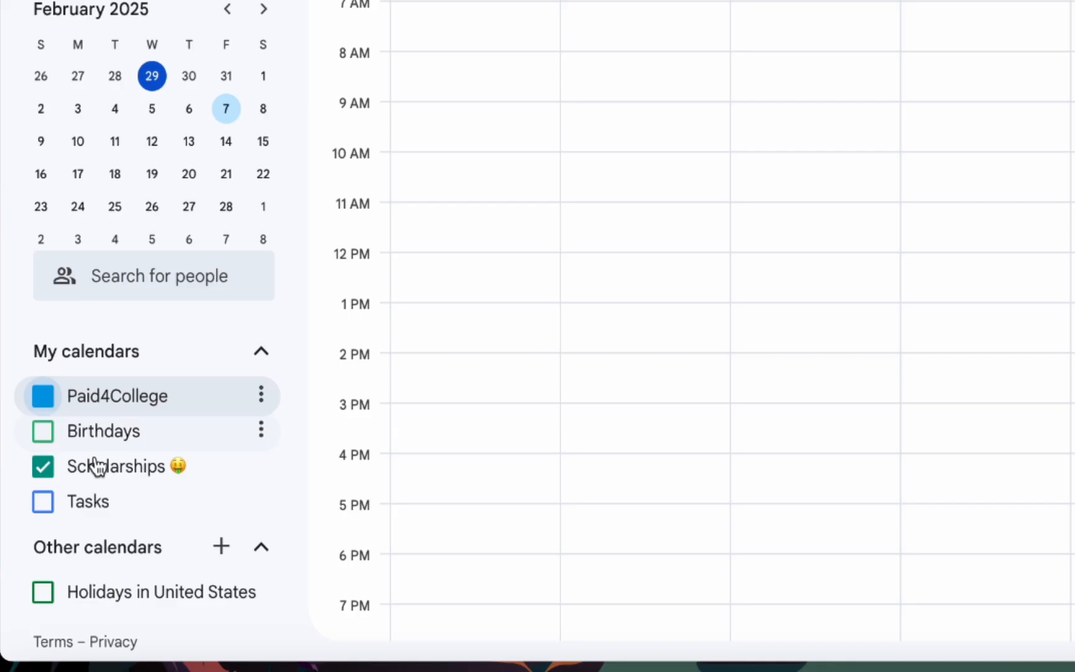
{"action": "left_click", "coordinate": [140, 469]}
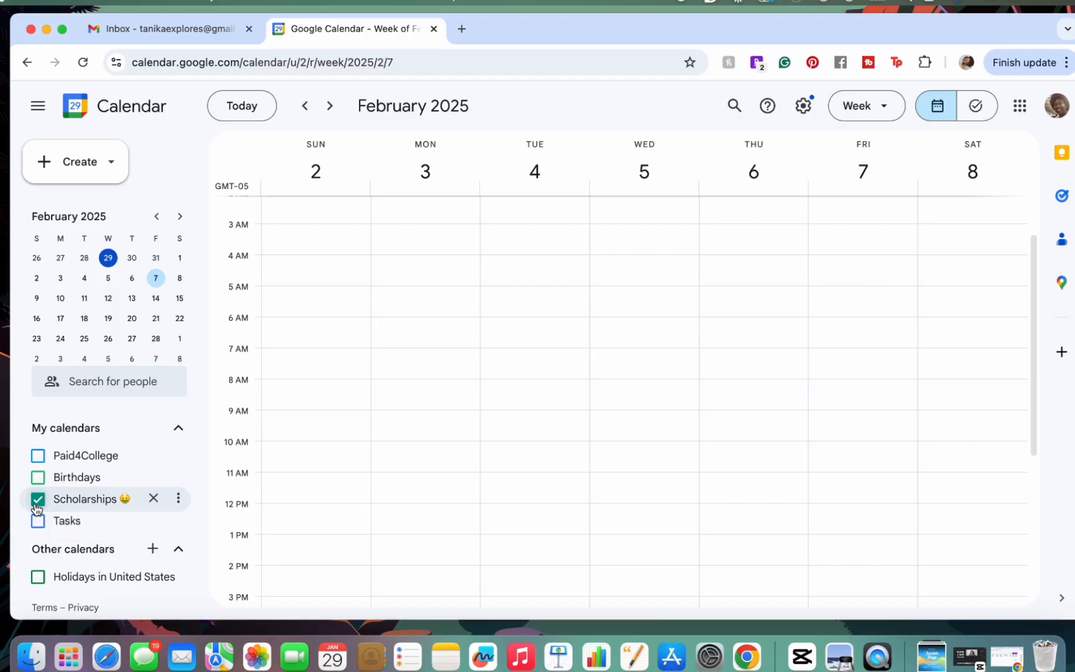
Step: Recolour Scholarships Avocado, then discard a test event drafted Tuesday from 7 AM
{"action": "left_click", "coordinate": [179, 499]}
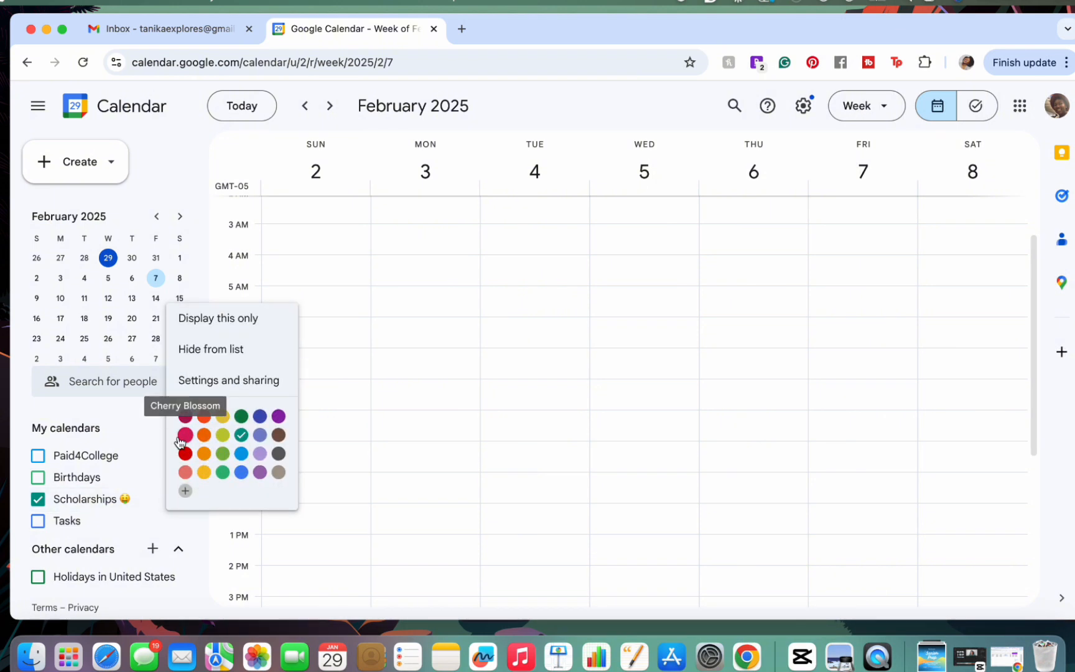
{"action": "left_click", "coordinate": [223, 436]}
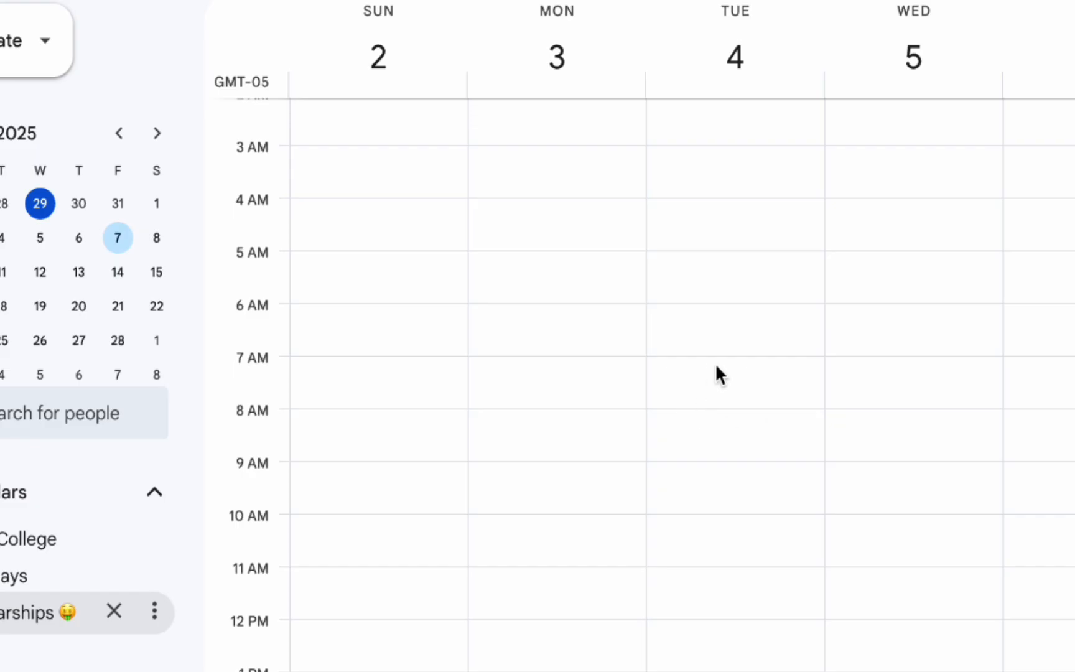
{"action": "left_click_drag", "start_coordinate": [715, 363], "coordinate": [719, 457]}
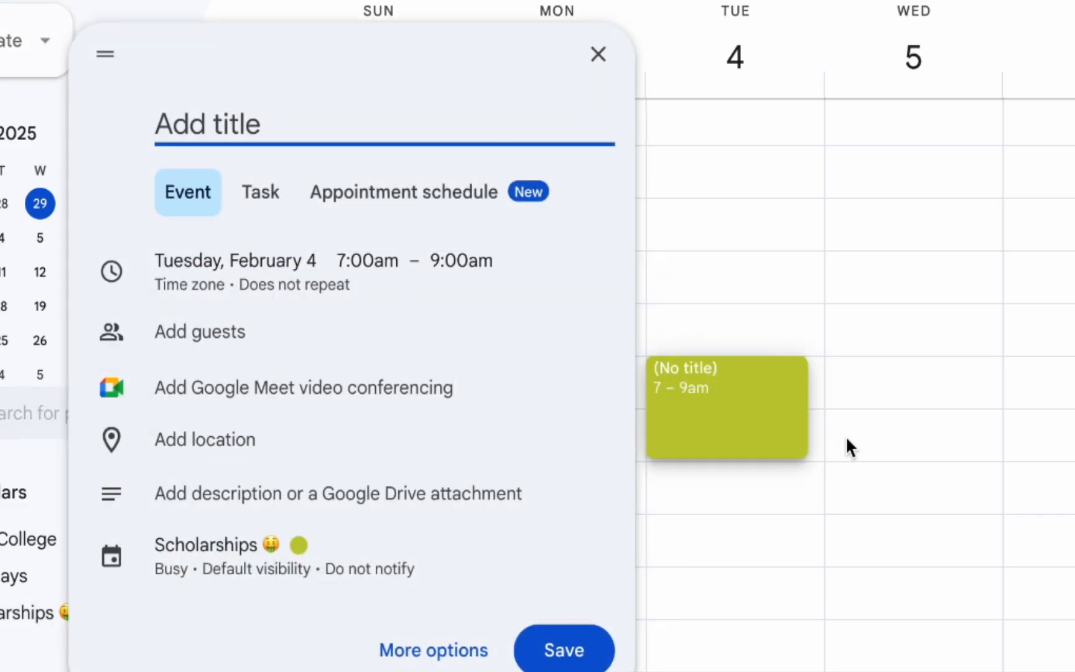
{"action": "left_click", "coordinate": [598, 56]}
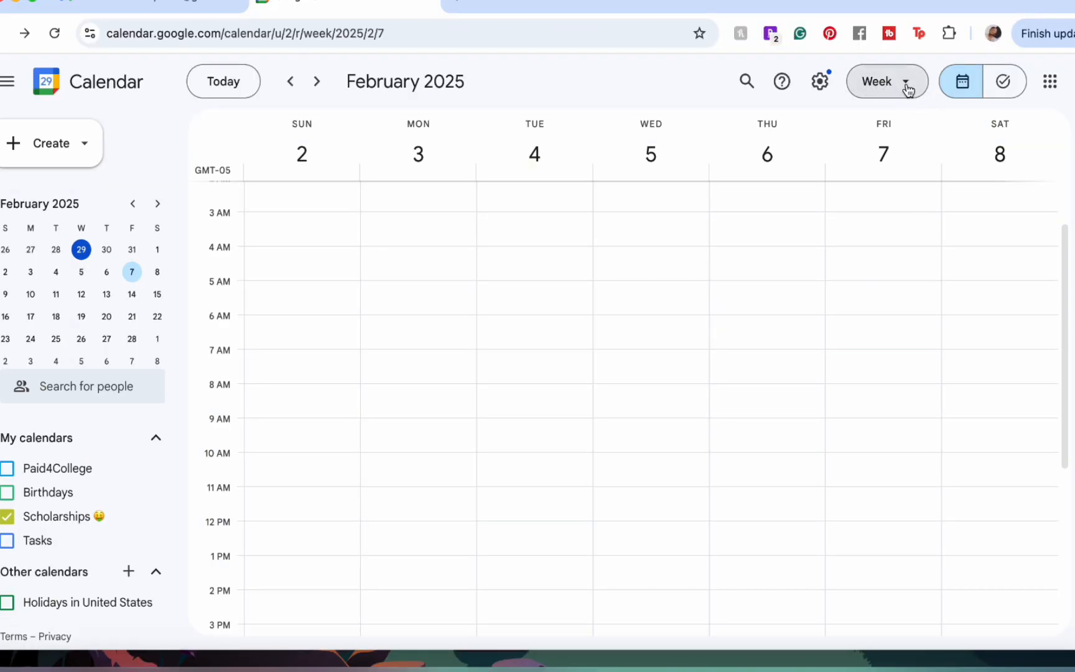
Step: Try the Day, Week, Month and Year layouts in turn
{"action": "left_click", "coordinate": [908, 90]}
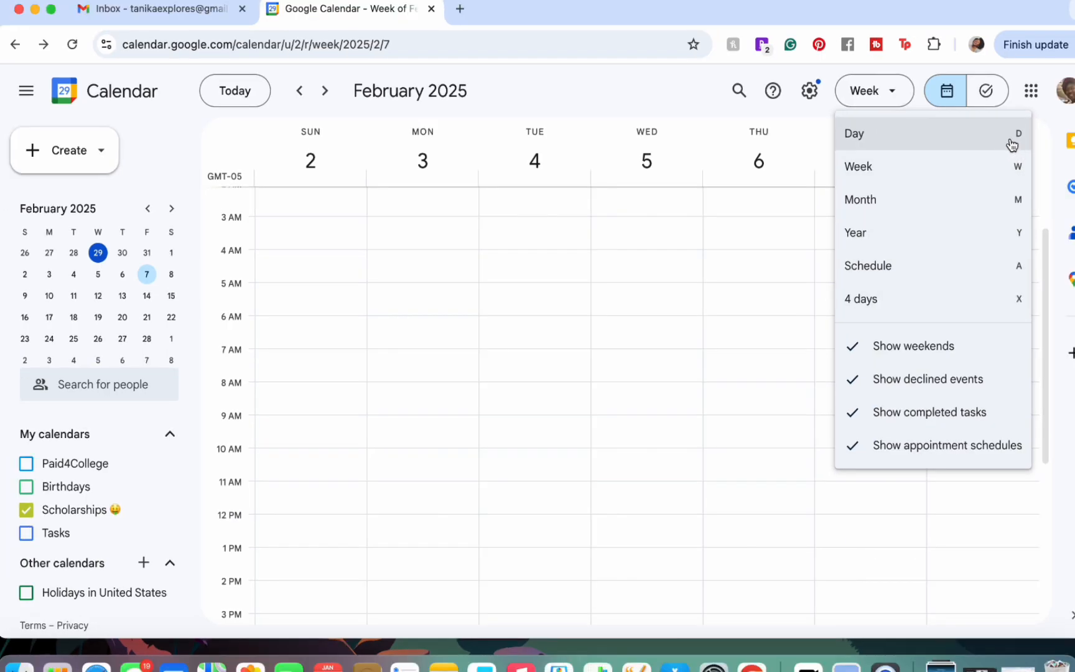
{"action": "left_click", "coordinate": [998, 134]}
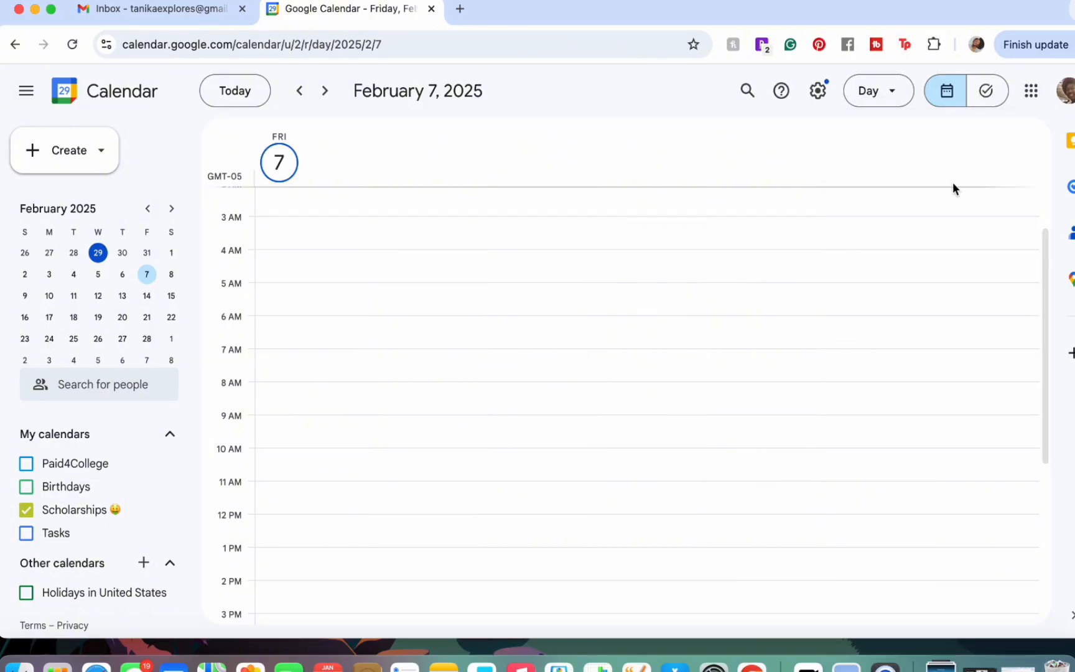
{"action": "left_click", "coordinate": [895, 92]}
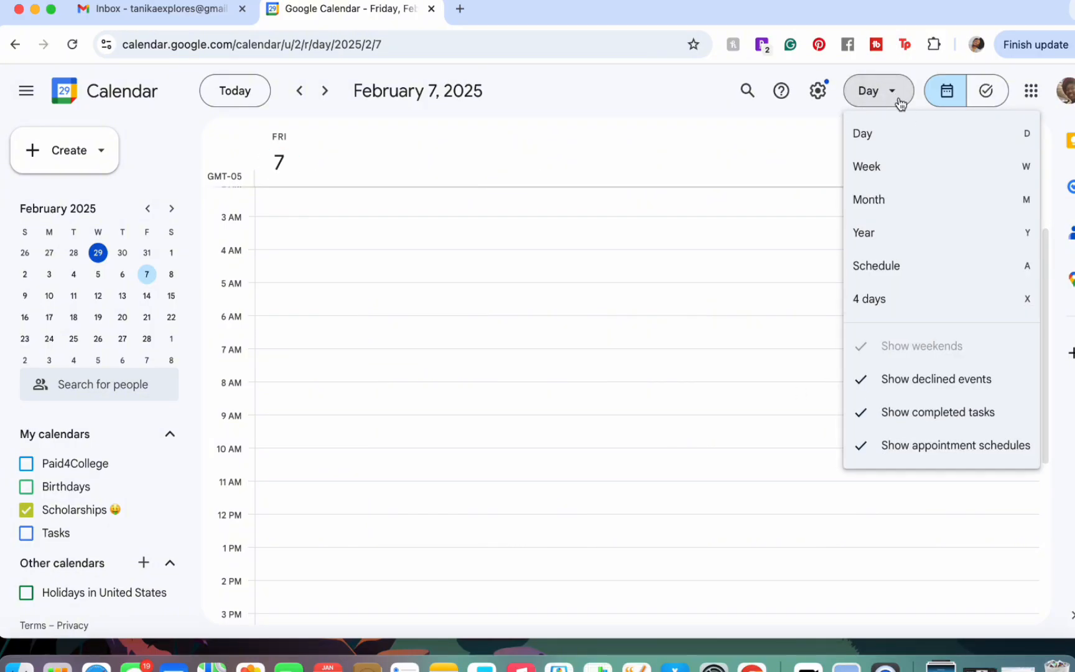
{"action": "left_click", "coordinate": [955, 177]}
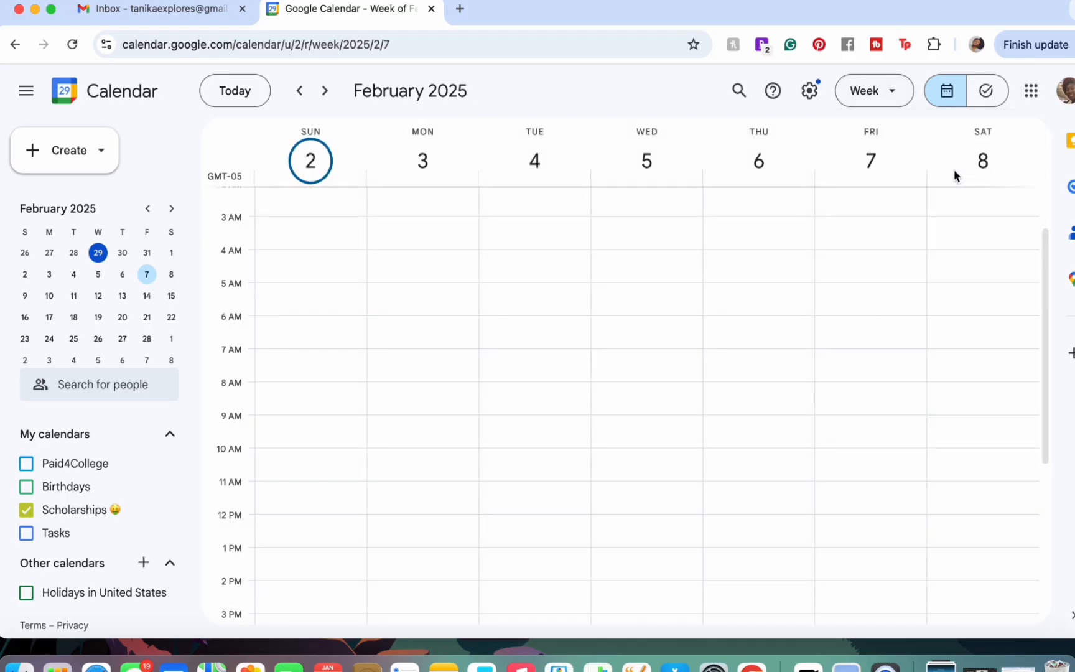
{"action": "left_click", "coordinate": [895, 96]}
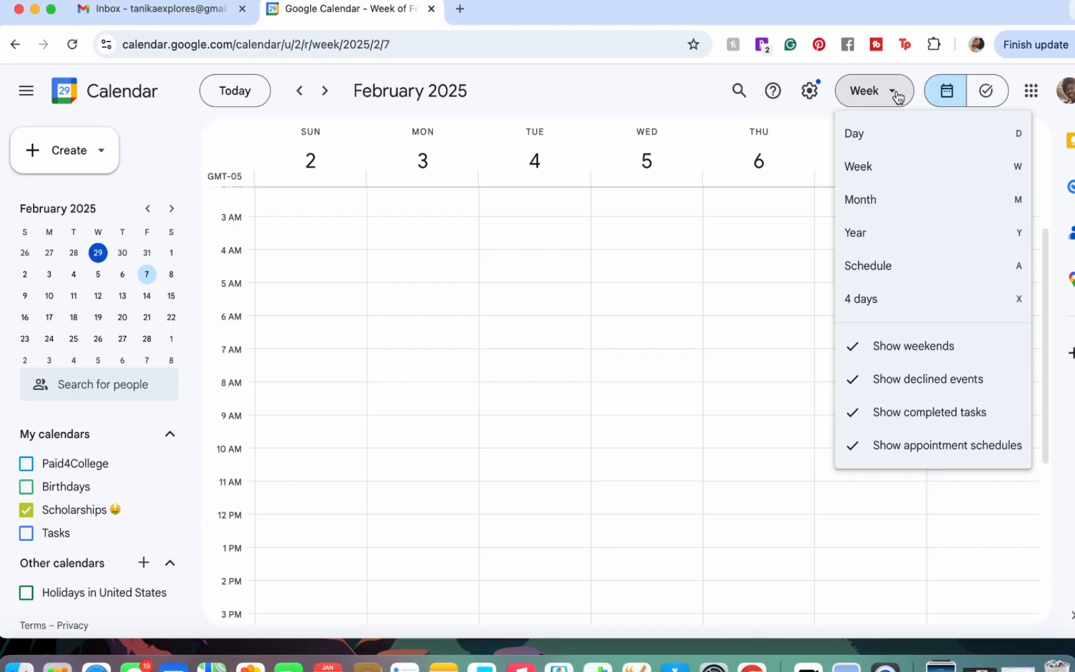
{"action": "key", "text": "m"}
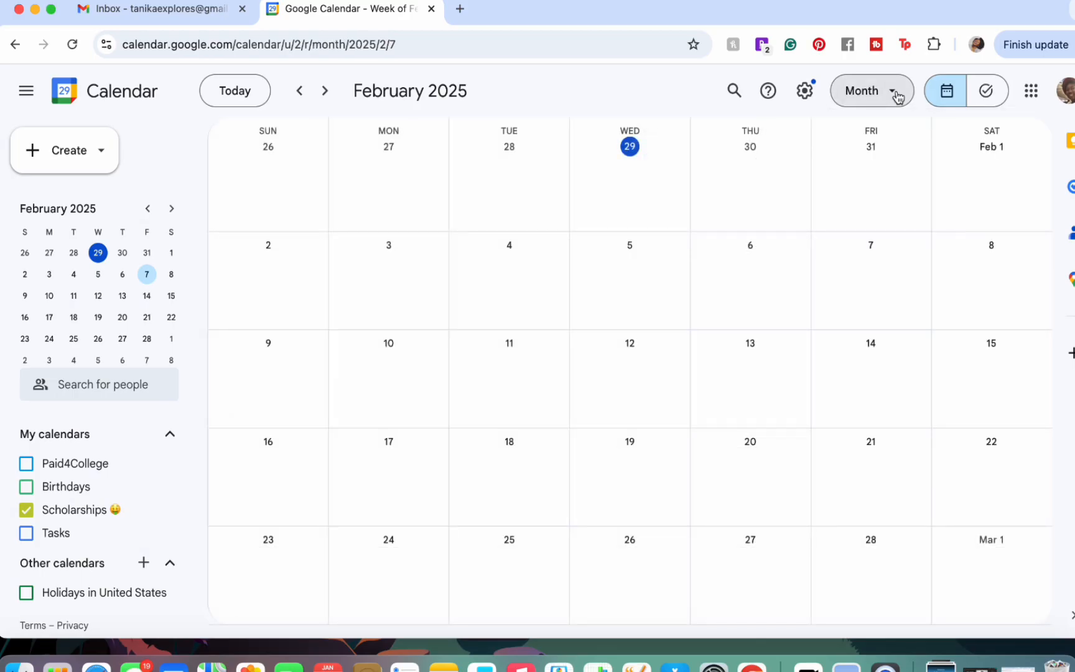
{"action": "left_click", "coordinate": [895, 95]}
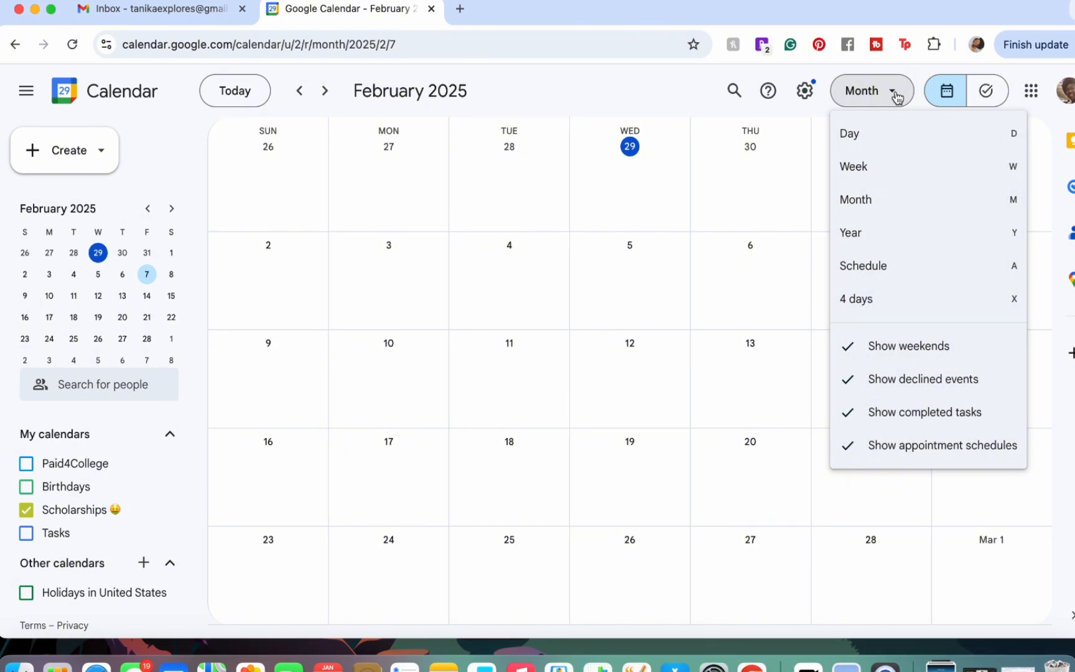
{"action": "key", "text": "y"}
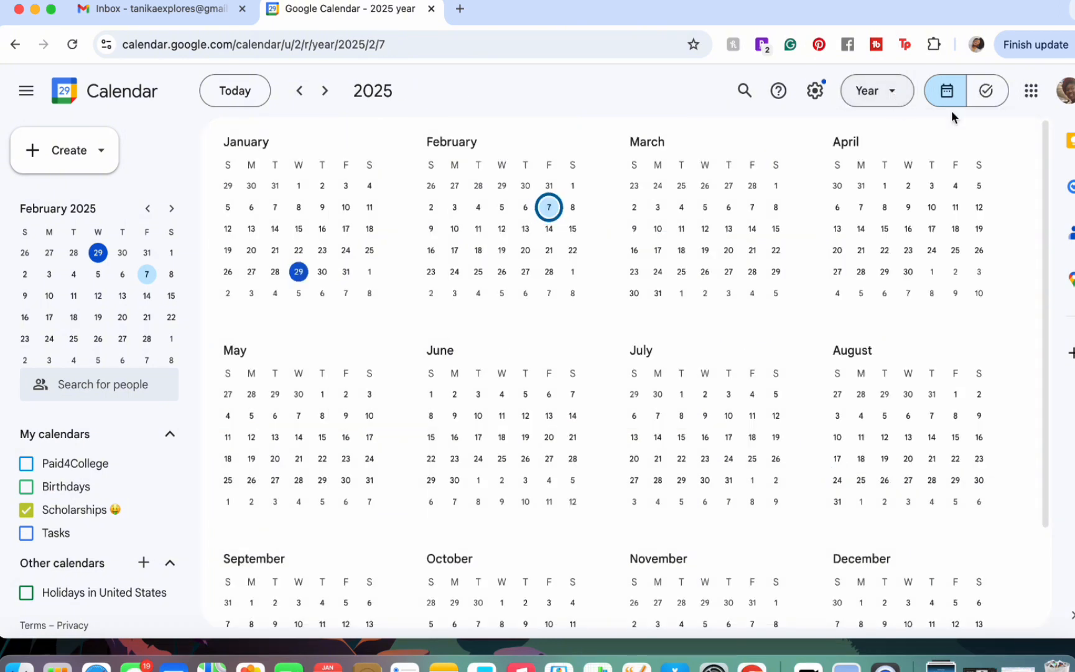
{"action": "scroll", "coordinate": [1016, 272], "scroll_direction": "down", "scroll_amount": 2}
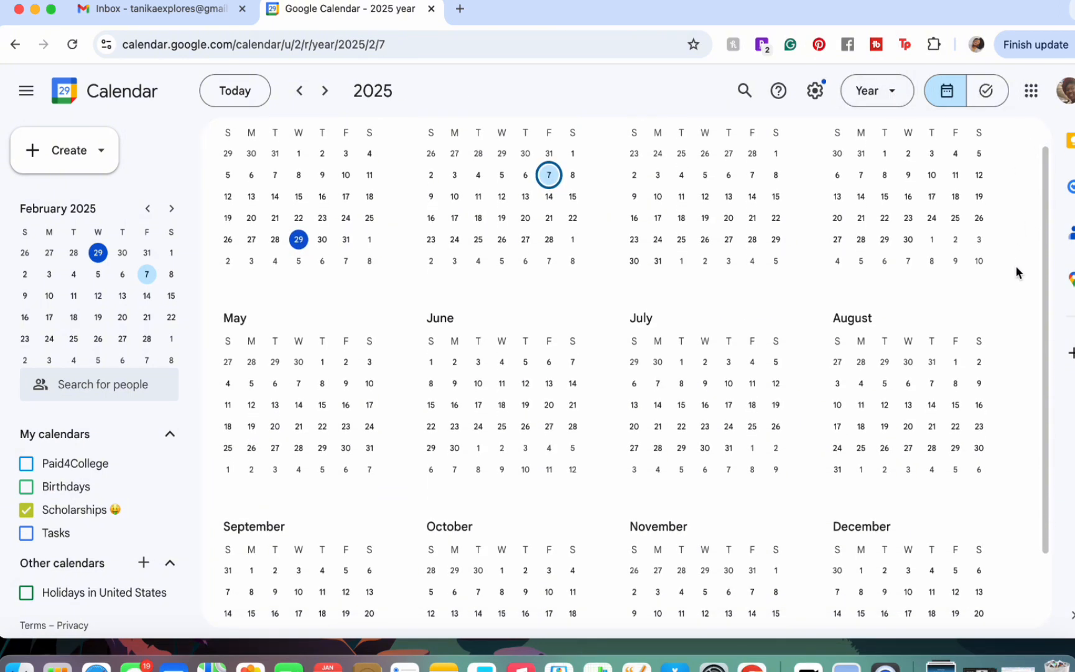
{"action": "scroll", "coordinate": [1016, 272], "scroll_direction": "up", "scroll_amount": 2}
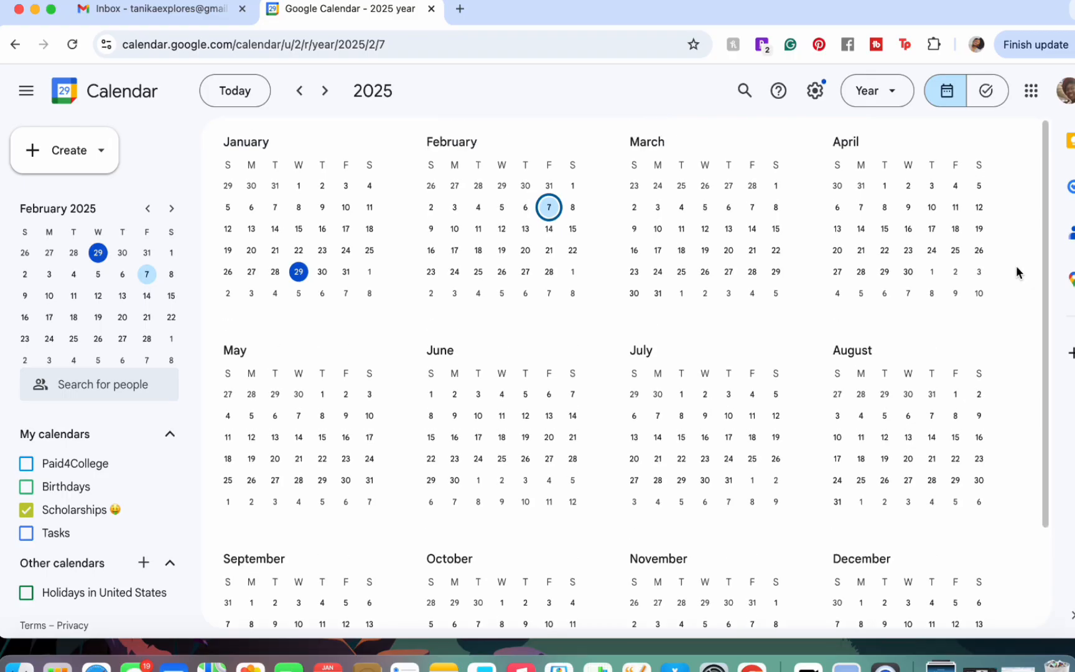
Step: Settle on the 4-day layout covering Friday 7 to Monday 10 February
{"action": "left_click", "coordinate": [883, 97]}
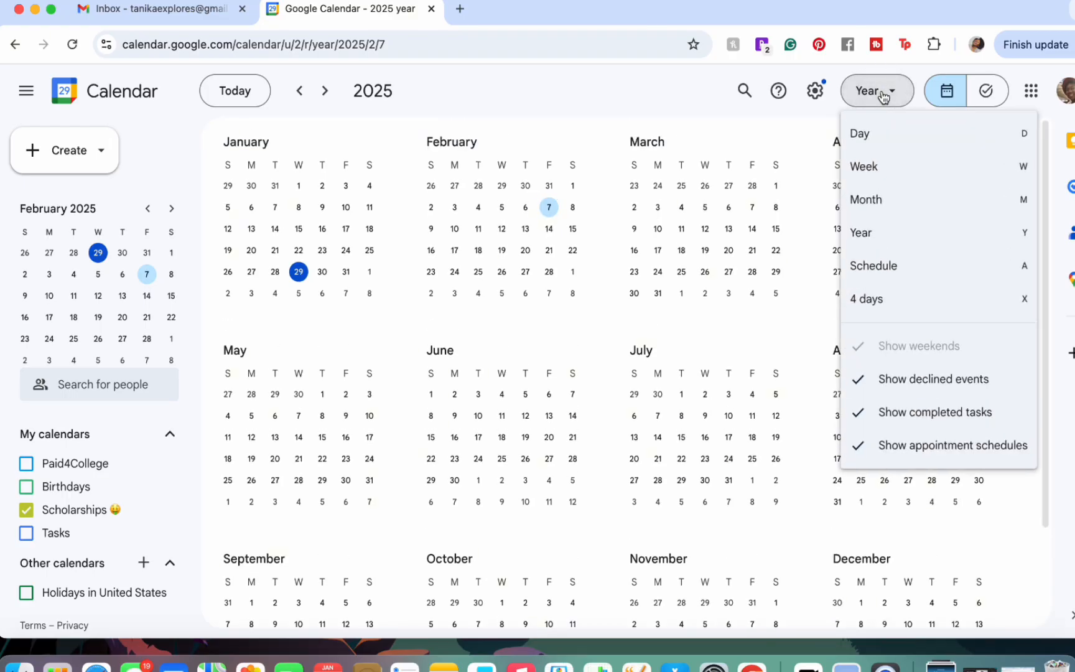
{"action": "left_click", "coordinate": [903, 304]}
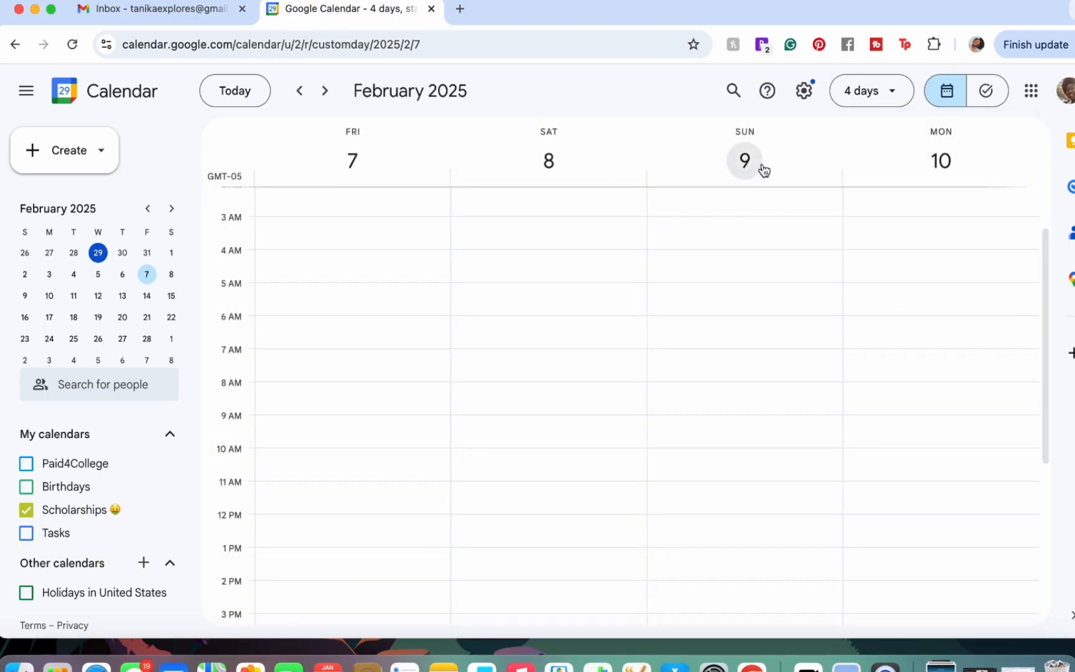
{"action": "left_click", "coordinate": [868, 96]}
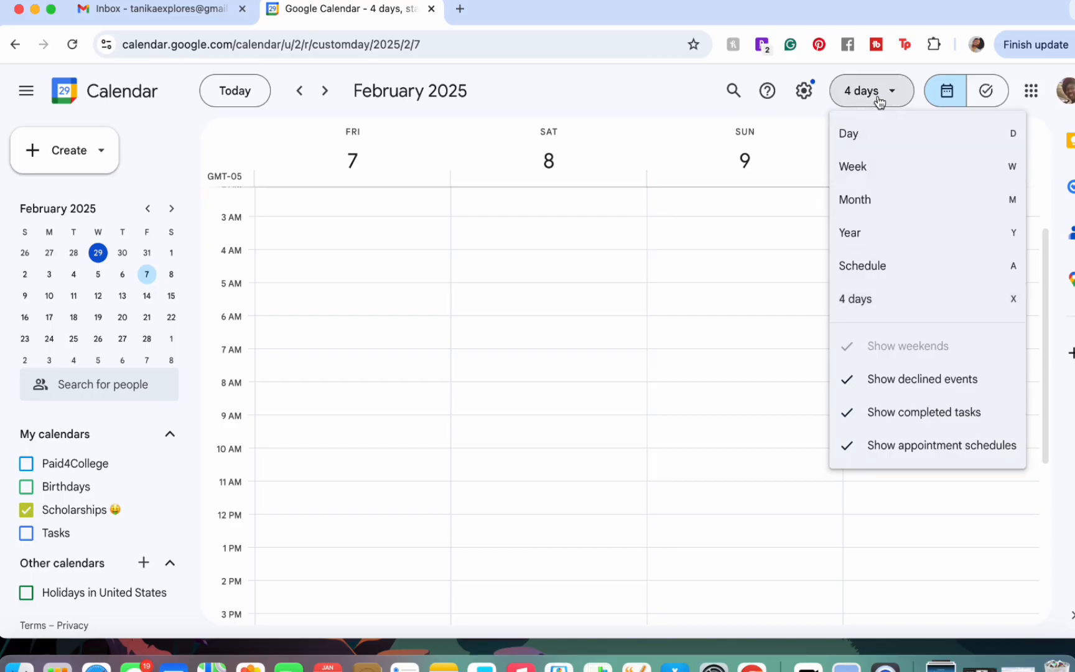
{"action": "left_click", "coordinate": [805, 91]}
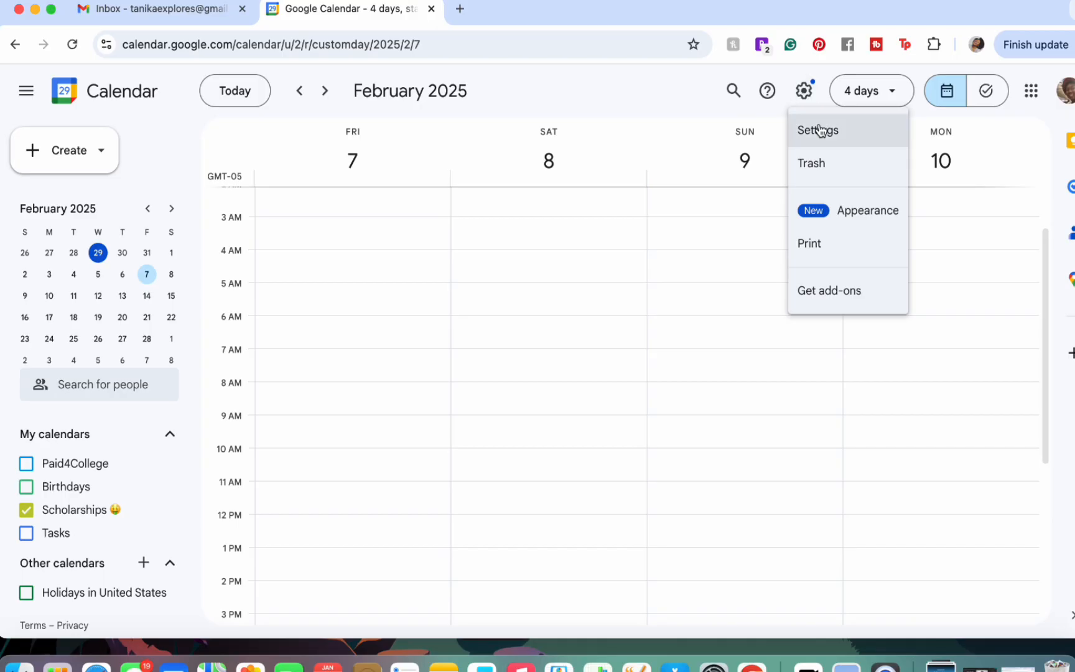
Step: Open Settings and sharing for Scholarships and scroll down to Share with specific people
{"action": "left_click", "coordinate": [651, 95]}
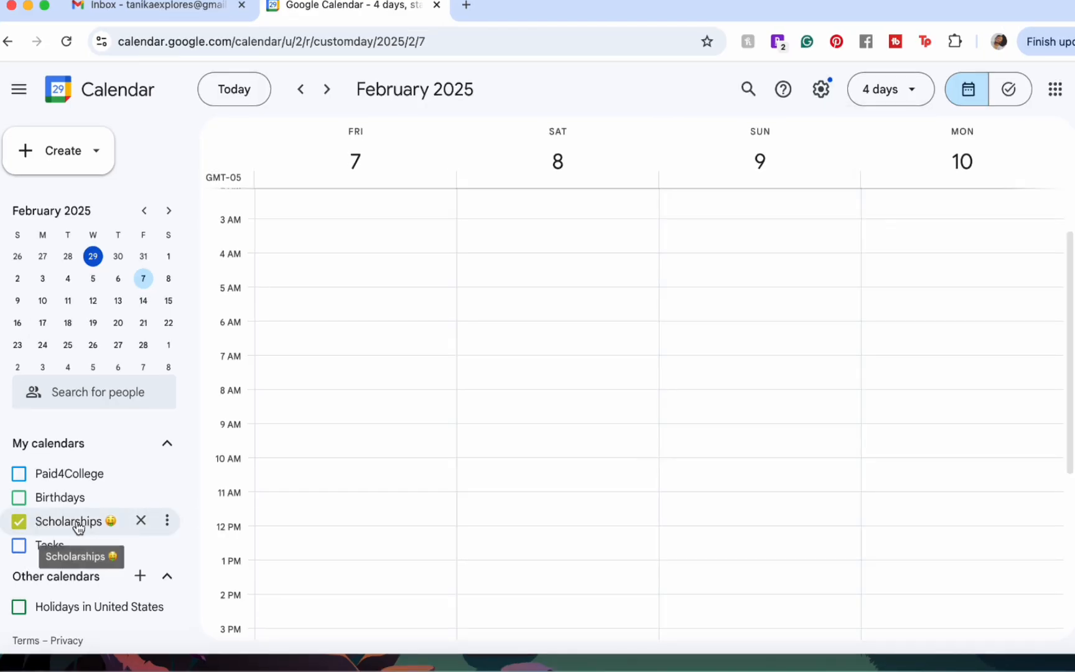
{"action": "left_click", "coordinate": [167, 521]}
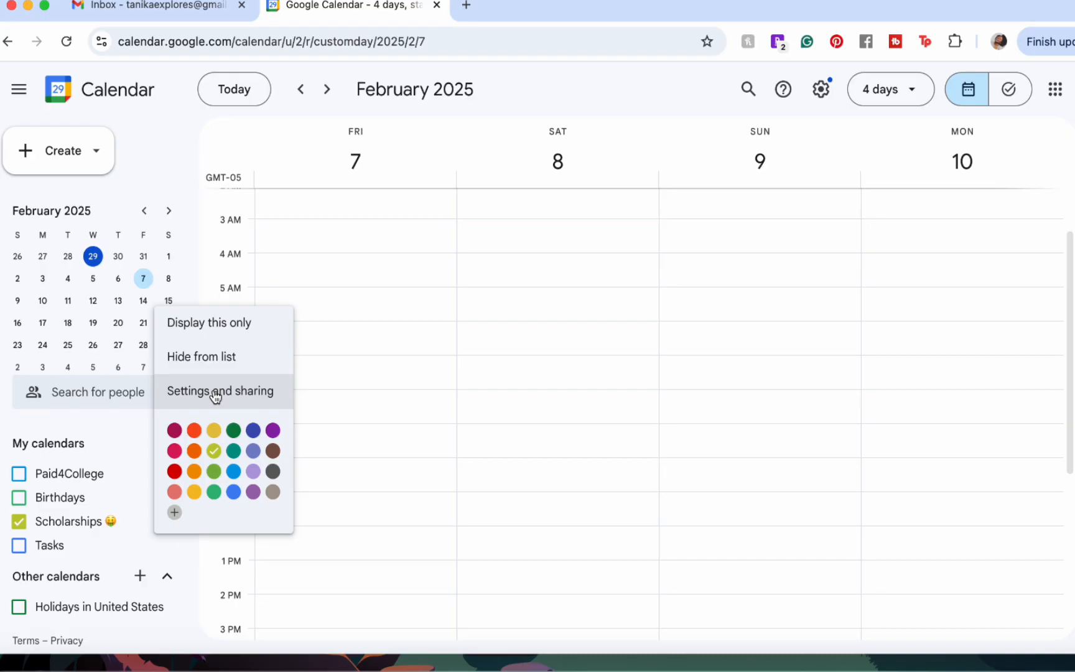
{"action": "left_click", "coordinate": [215, 392]}
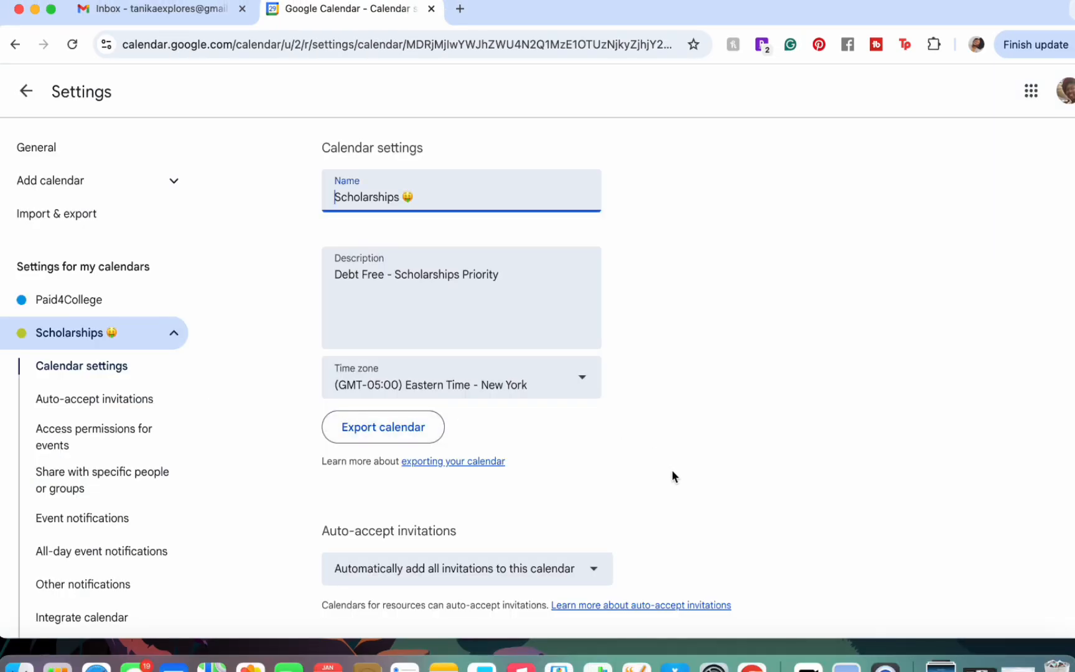
{"action": "scroll", "coordinate": [679, 467], "scroll_direction": "down", "scroll_amount": 3}
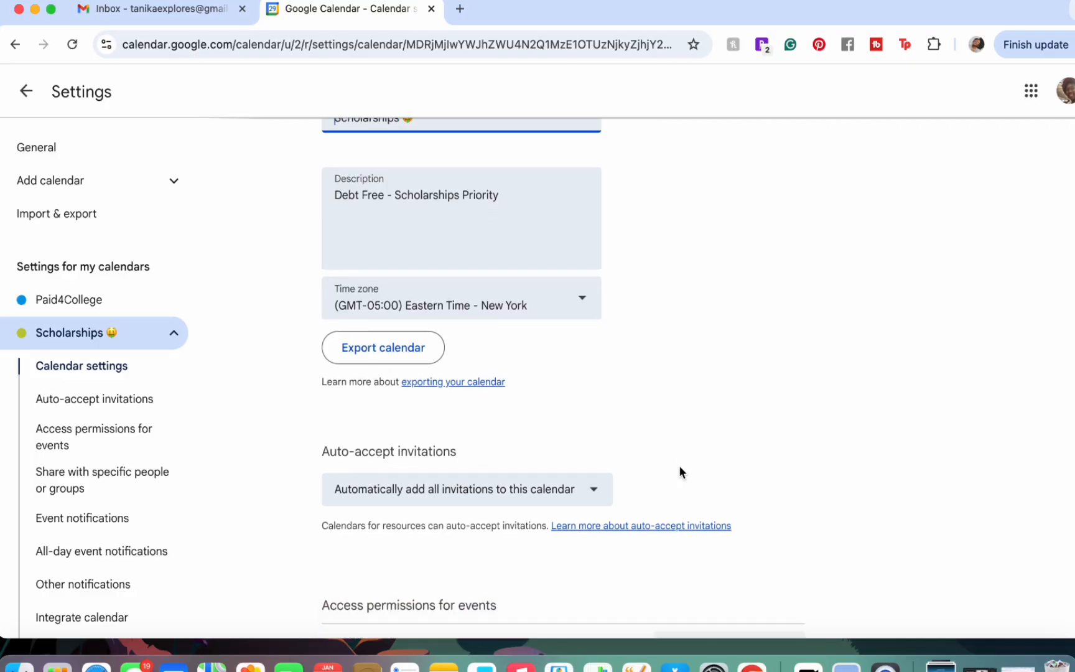
{"action": "scroll", "coordinate": [678, 465], "scroll_direction": "down", "scroll_amount": 6}
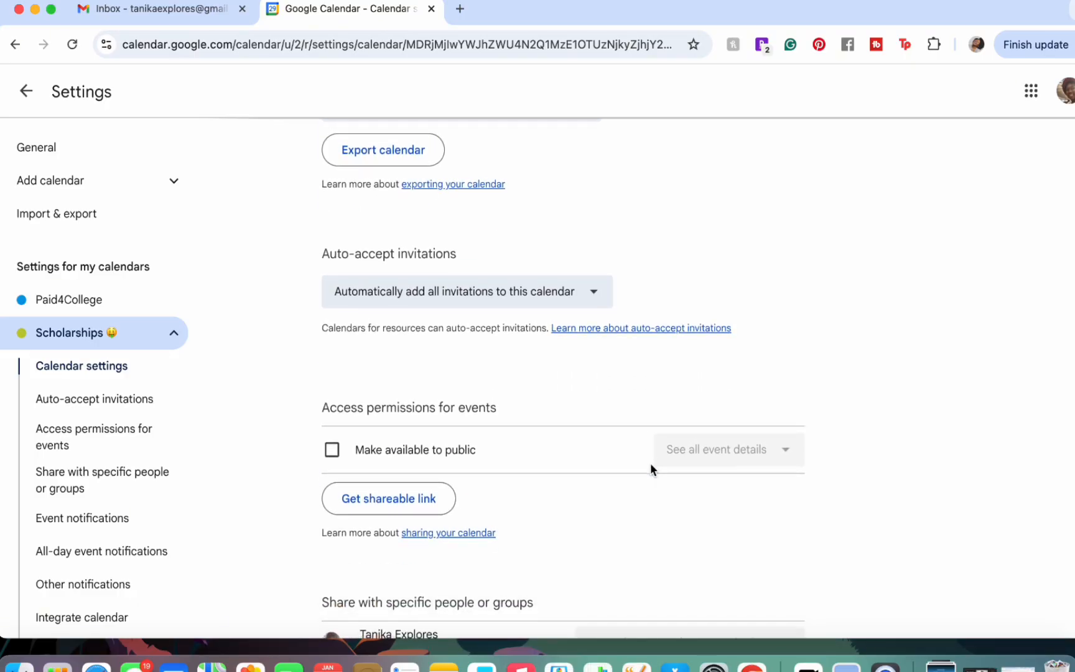
{"action": "scroll", "coordinate": [650, 465], "scroll_direction": "down", "scroll_amount": 6}
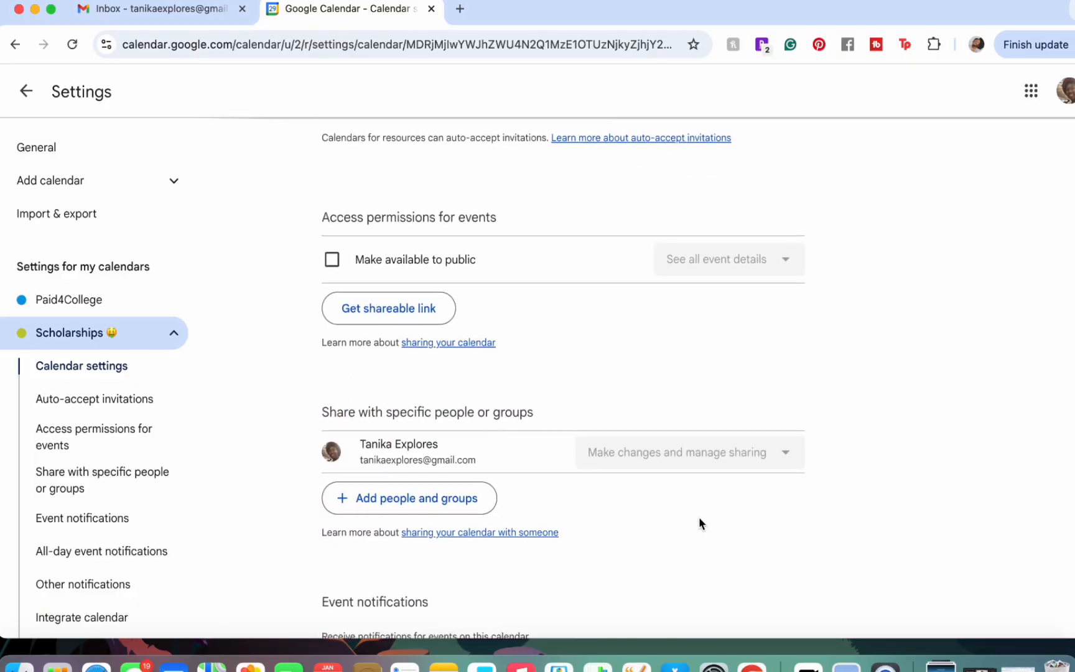
{"action": "scroll", "coordinate": [700, 519], "scroll_direction": "down", "scroll_amount": 3}
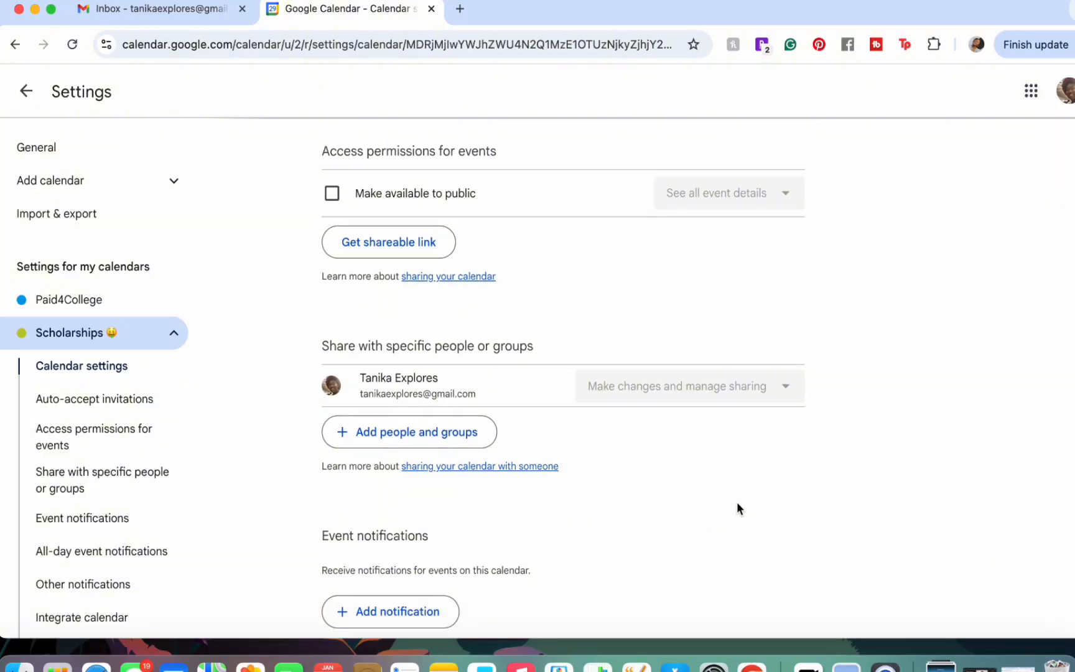
Step: Share Scholarships with the recipient's e-mail address, granting Make changes to events permission
{"action": "left_click", "coordinate": [394, 439]}
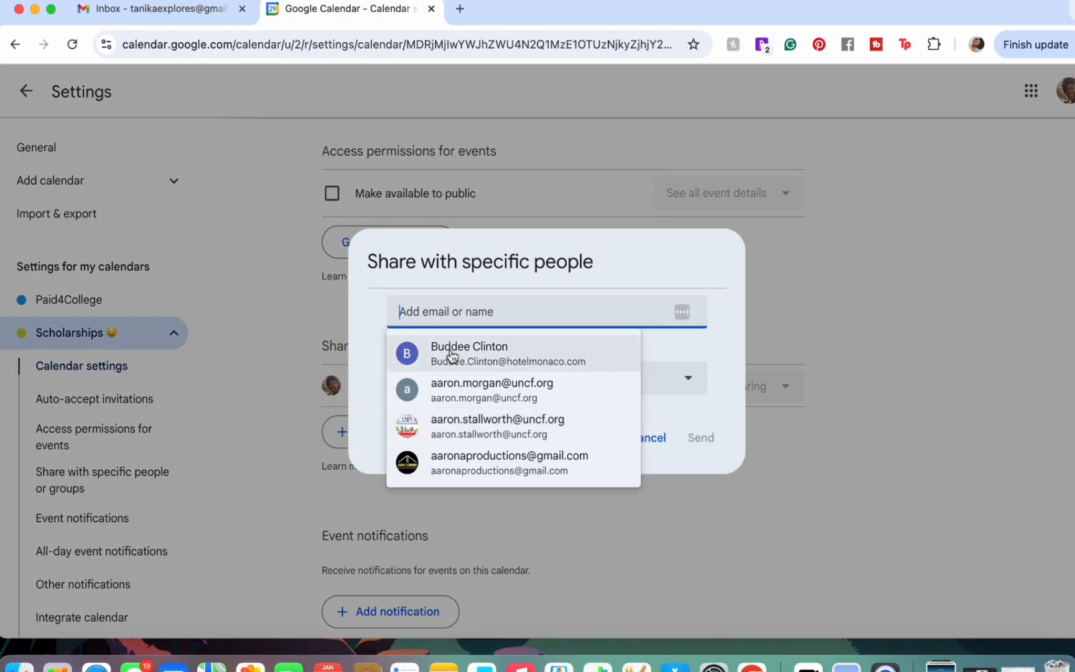
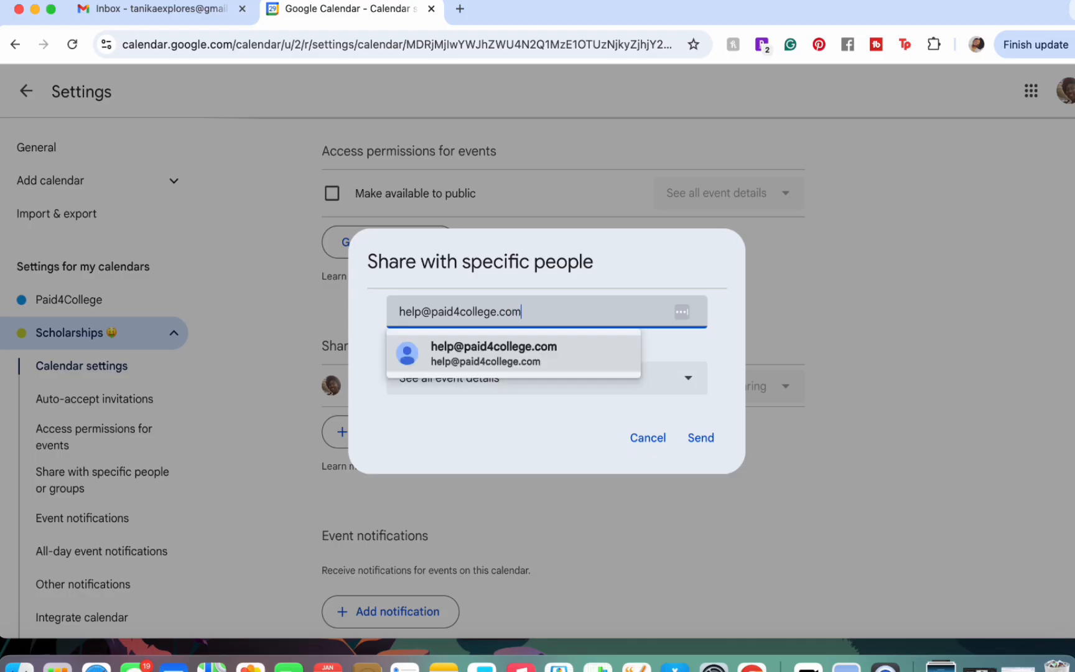
{"action": "left_click", "coordinate": [472, 358]}
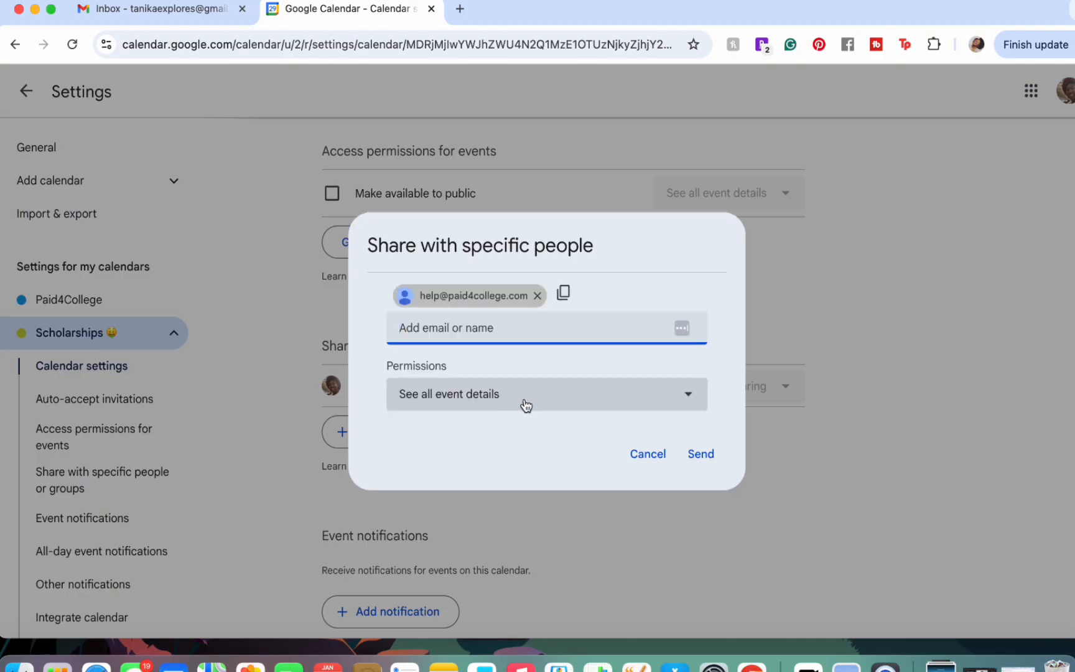
{"action": "left_click", "coordinate": [525, 405]}
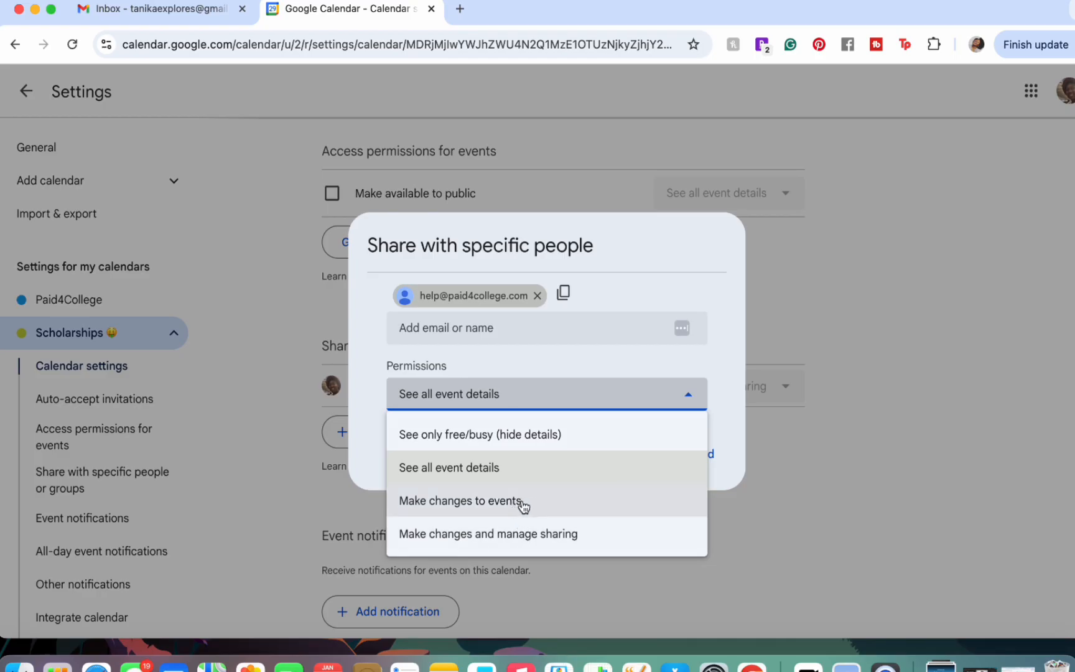
{"action": "left_click", "coordinate": [521, 505]}
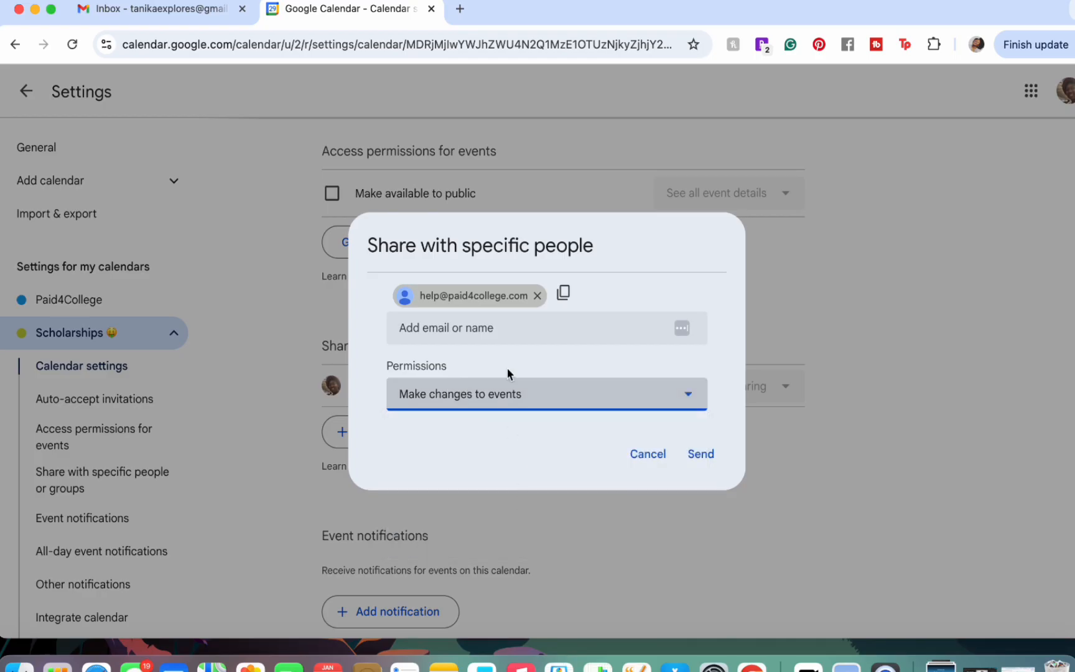
{"action": "mouse_move", "coordinate": [479, 300]}
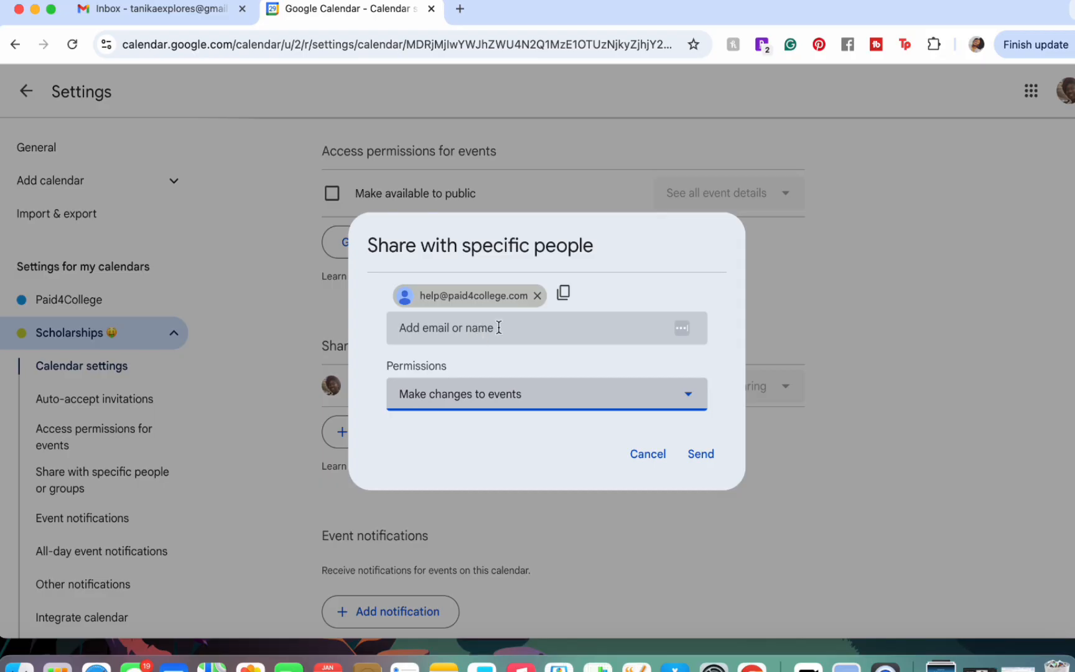
{"action": "left_click", "coordinate": [693, 454]}
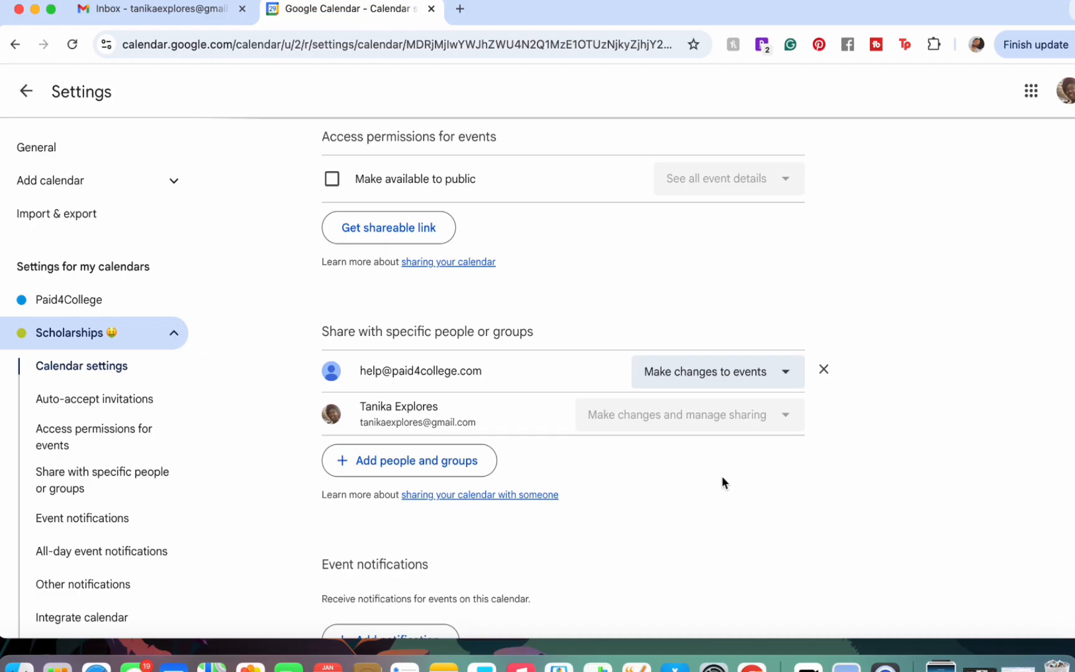
{"action": "left_click", "coordinate": [50, 149]}
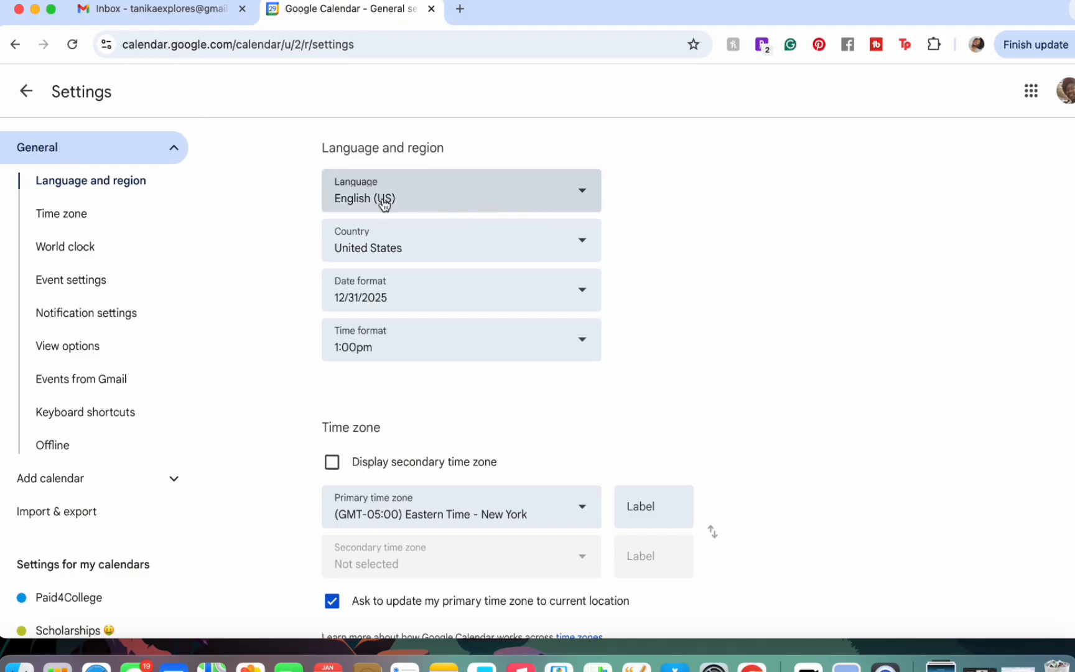
{"action": "left_click", "coordinate": [457, 205]}
{"action": "left_click", "coordinate": [676, 213]}
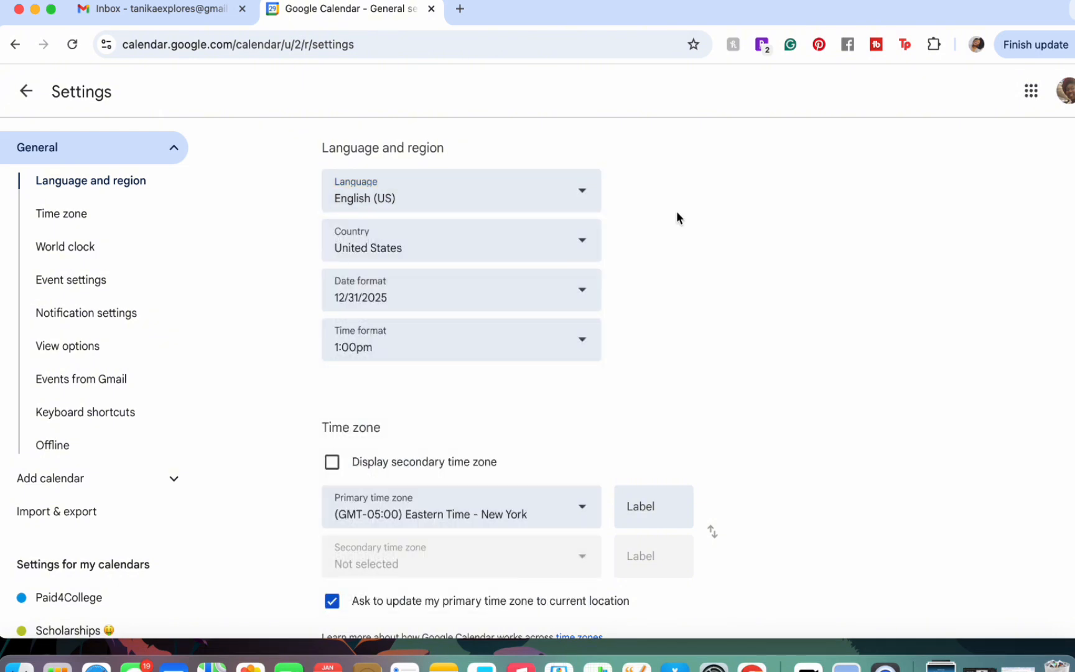
{"action": "left_click", "coordinate": [564, 293]}
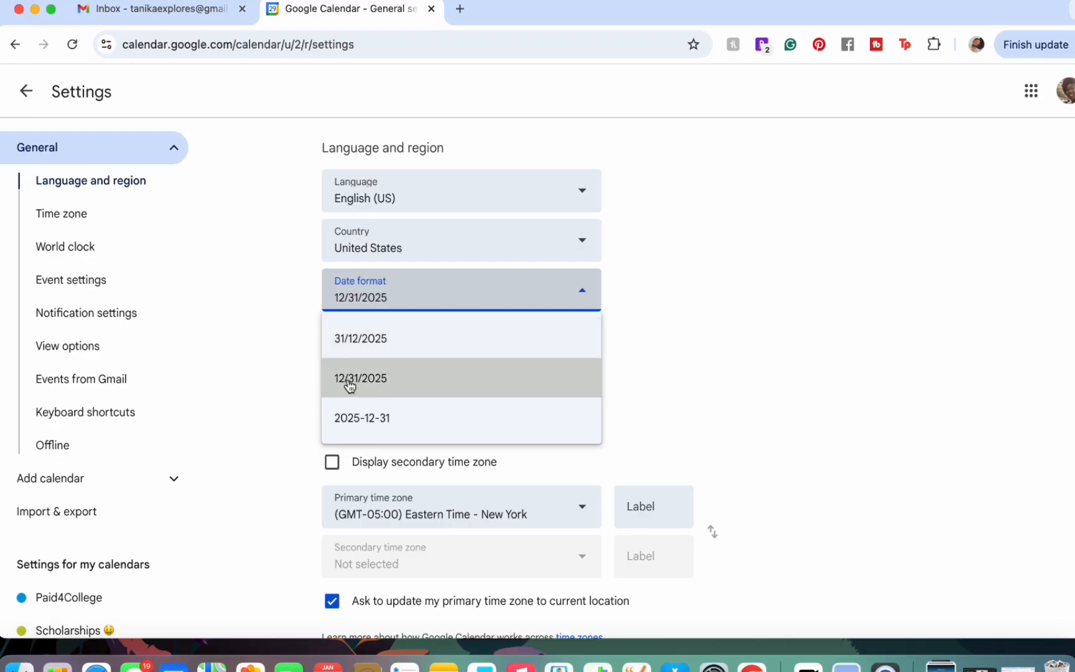
{"action": "left_click", "coordinate": [380, 386]}
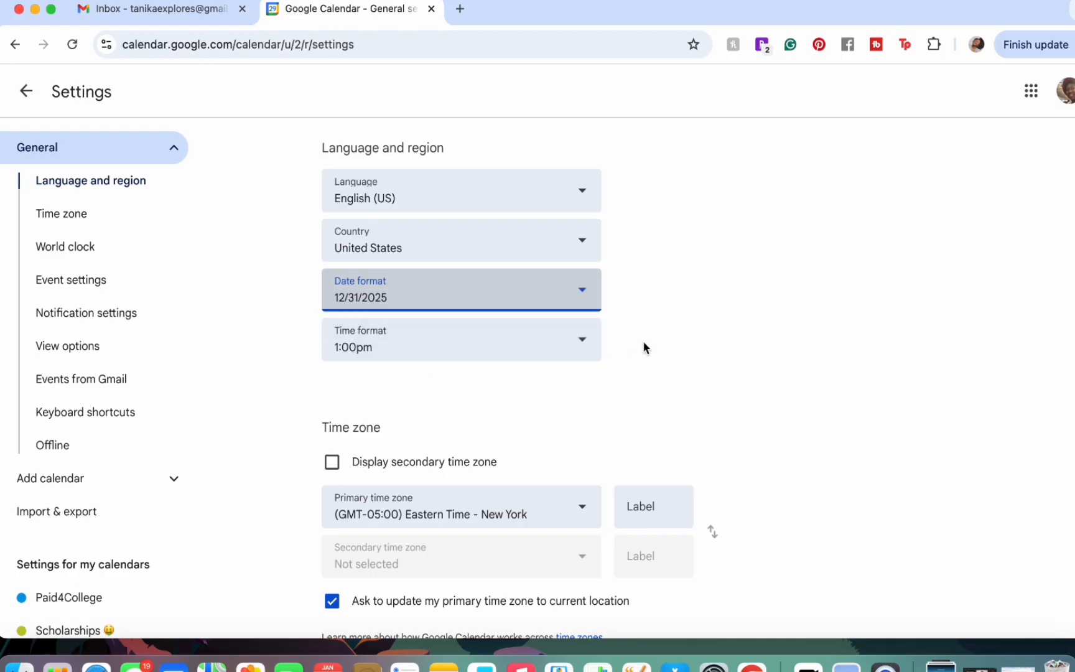
{"action": "left_click", "coordinate": [524, 350]}
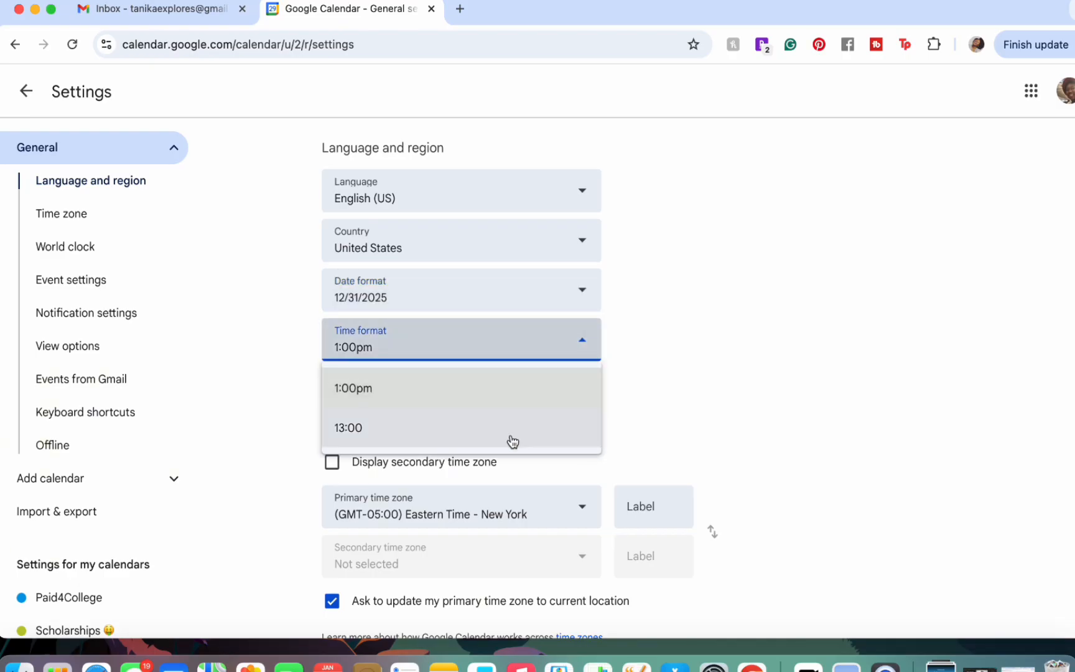
{"action": "left_click", "coordinate": [504, 399]}
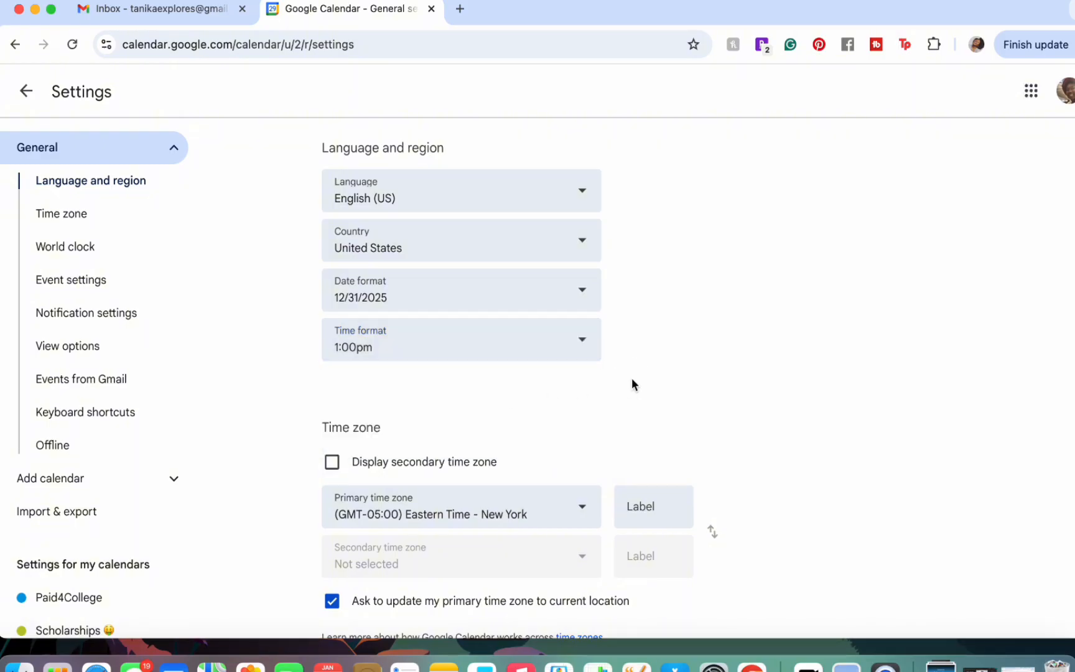
{"action": "scroll", "coordinate": [804, 415], "scroll_direction": "down", "scroll_amount": 4}
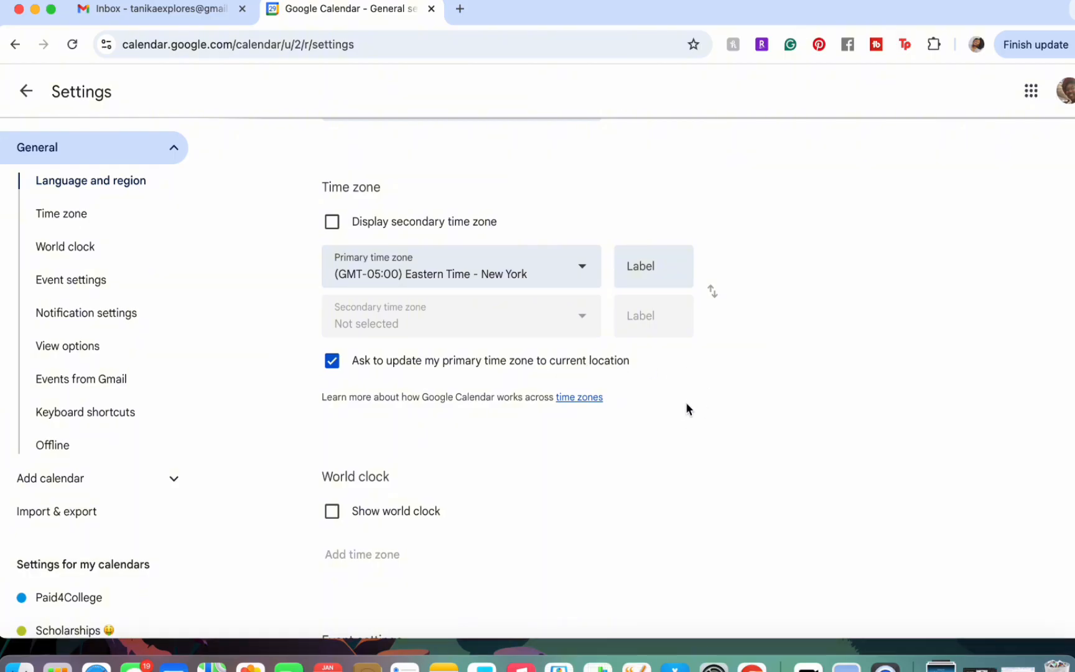
{"action": "scroll", "coordinate": [686, 405], "scroll_direction": "down", "scroll_amount": 10}
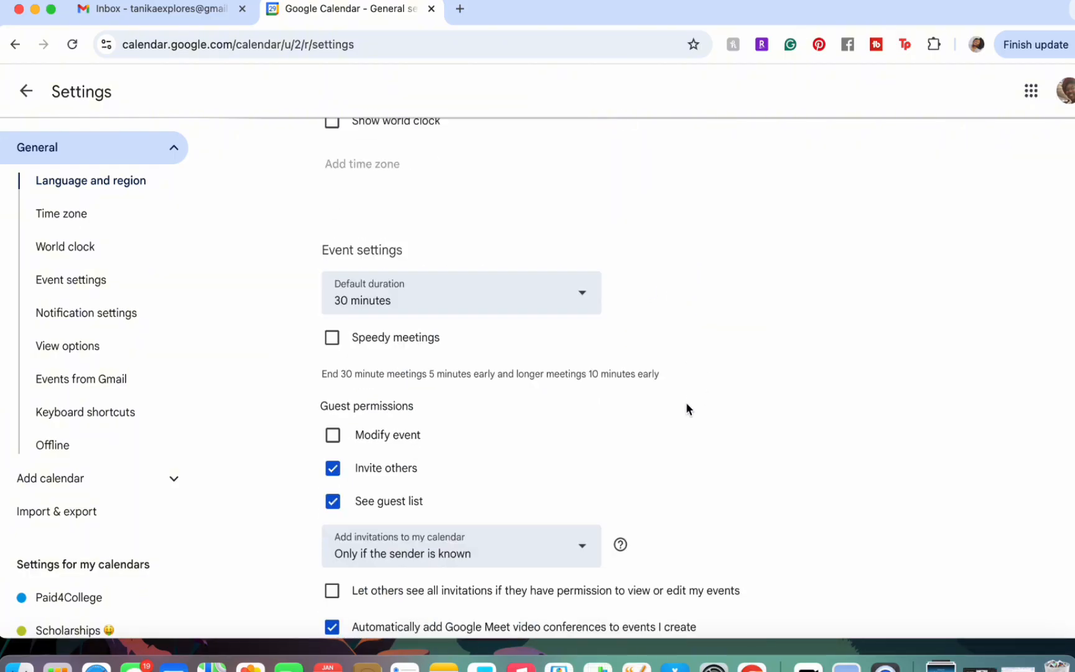
{"action": "scroll", "coordinate": [687, 409], "scroll_direction": "down", "scroll_amount": 1}
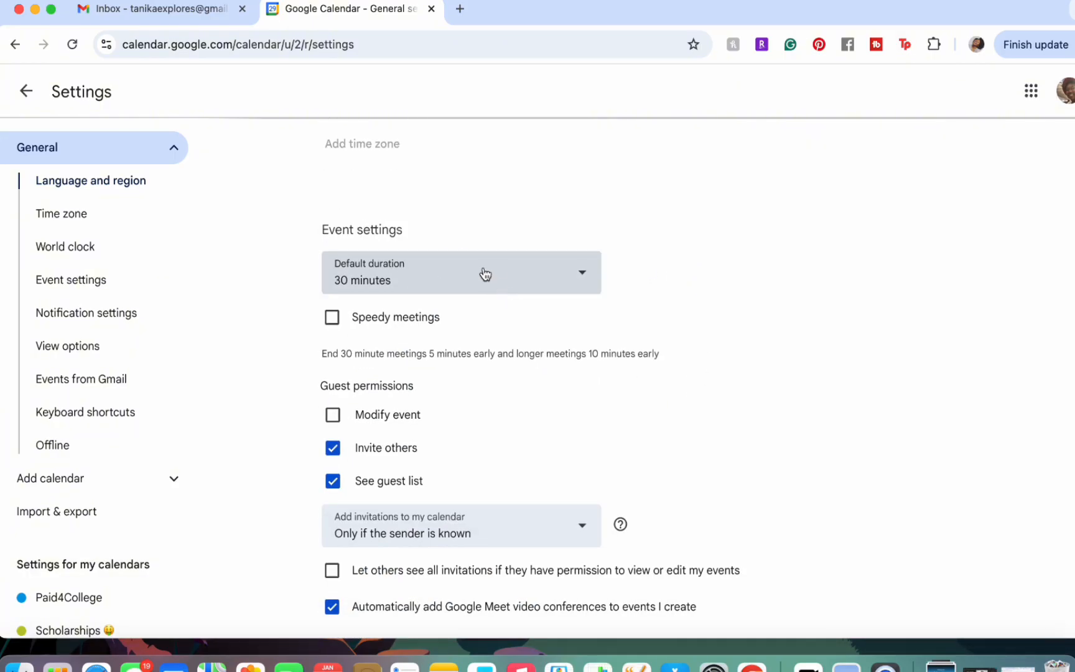
{"action": "left_click", "coordinate": [497, 283]}
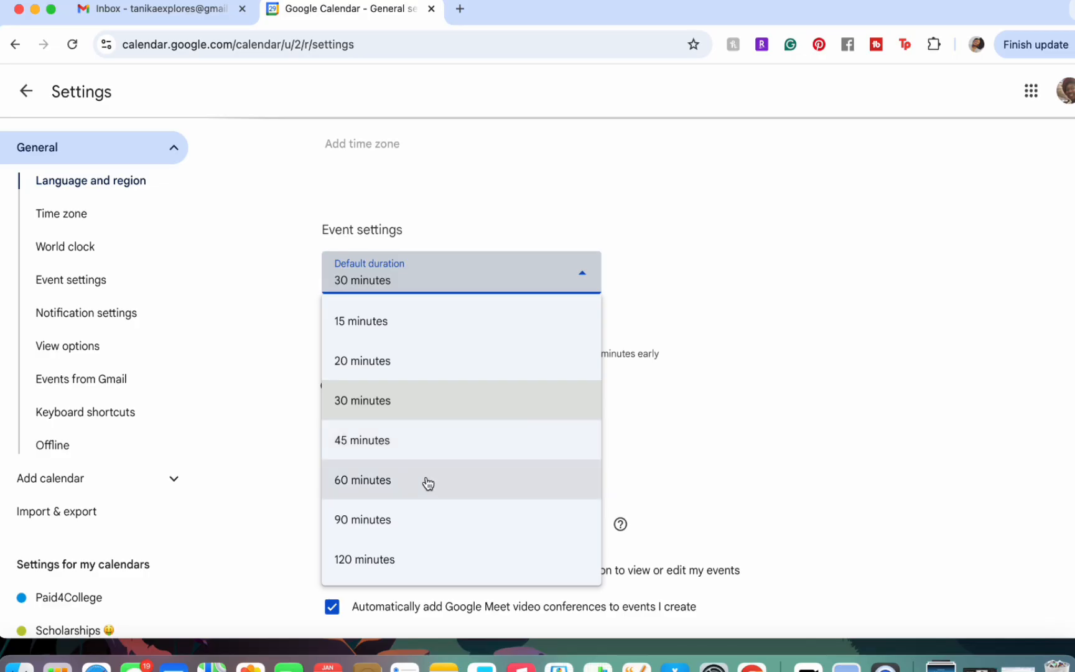
{"action": "left_click", "coordinate": [749, 316]}
{"action": "scroll", "coordinate": [737, 353], "scroll_direction": "down", "scroll_amount": 2}
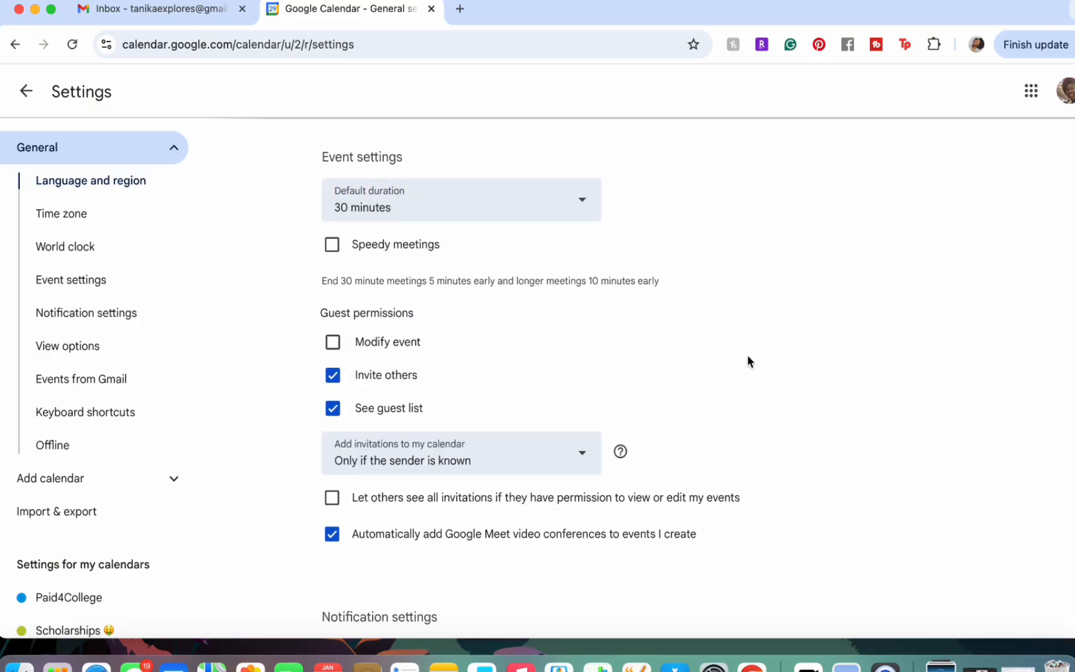
{"action": "scroll", "coordinate": [680, 461], "scroll_direction": "down", "scroll_amount": 10}
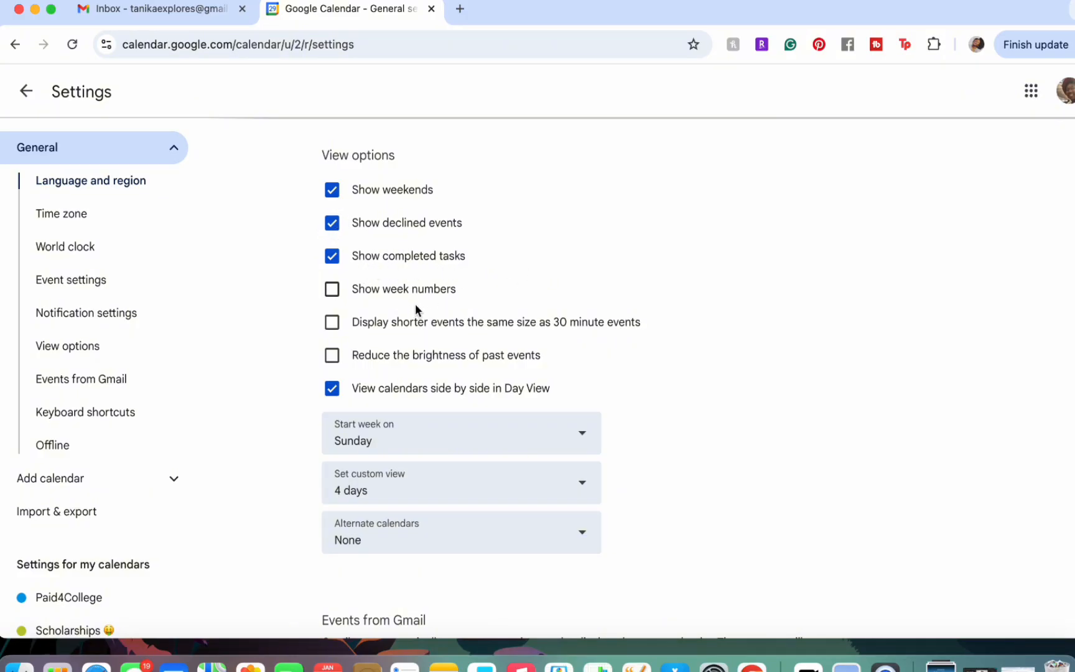
Step: Turn on week numbers, start weeks on Monday, set the custom view to 7 days
{"action": "scroll", "coordinate": [469, 303], "scroll_direction": "down", "scroll_amount": 1}
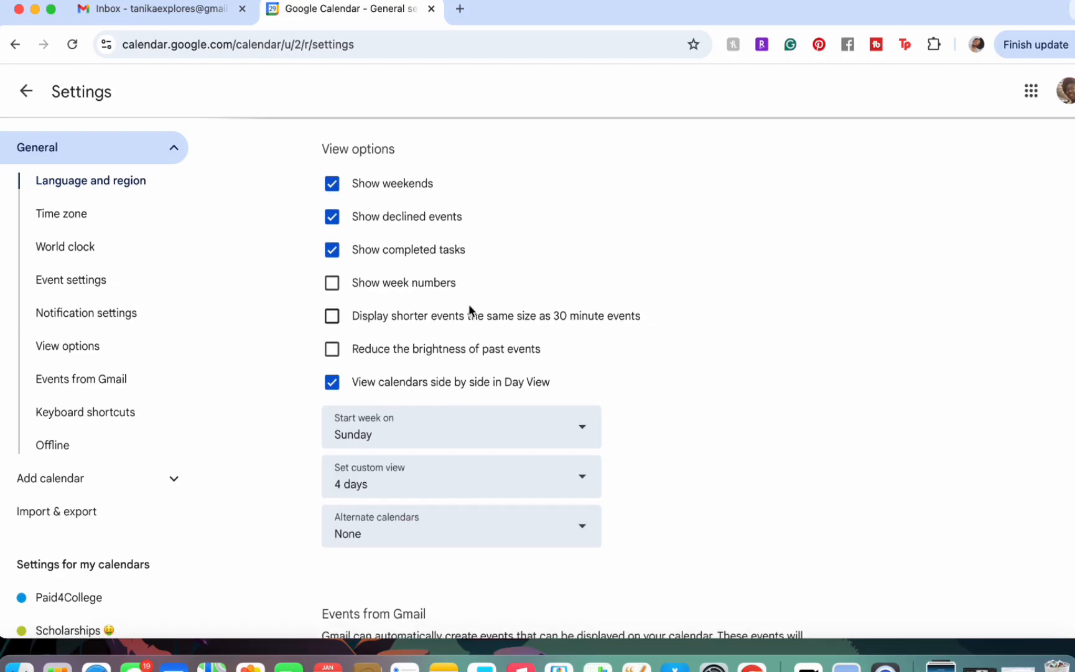
{"action": "left_click", "coordinate": [333, 279]}
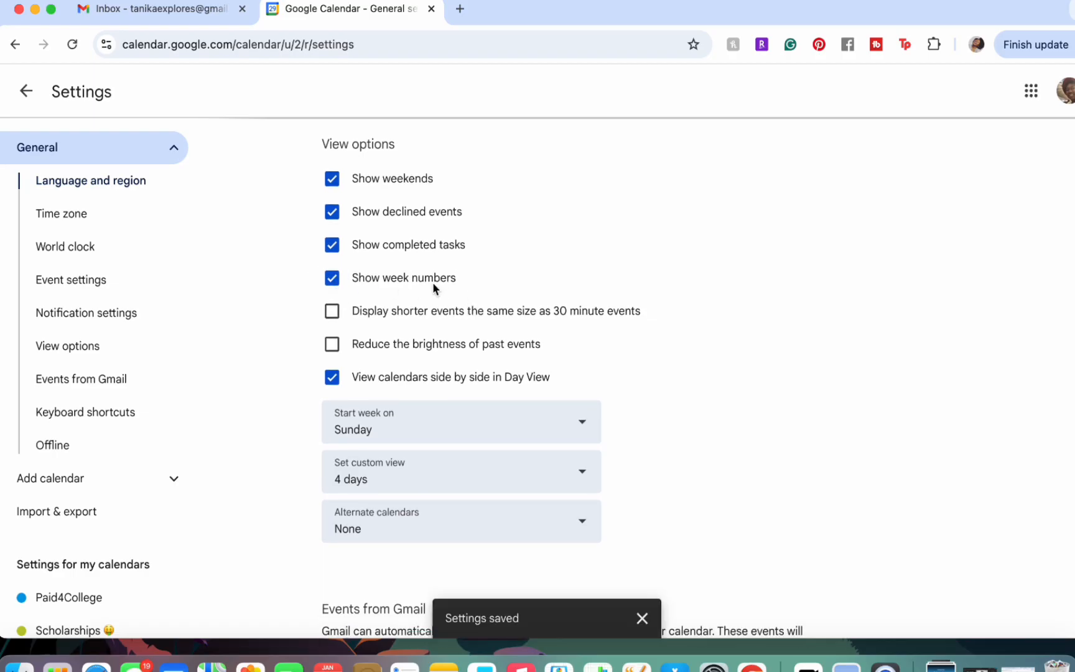
{"action": "scroll", "coordinate": [476, 296], "scroll_direction": "down", "scroll_amount": 3}
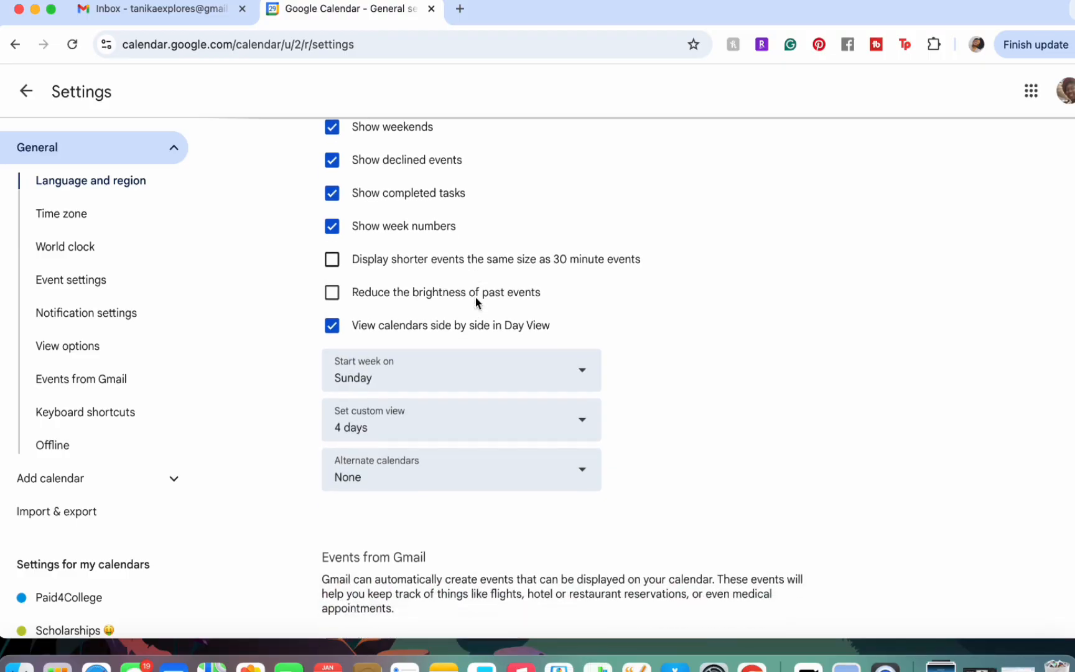
{"action": "left_click", "coordinate": [480, 350]}
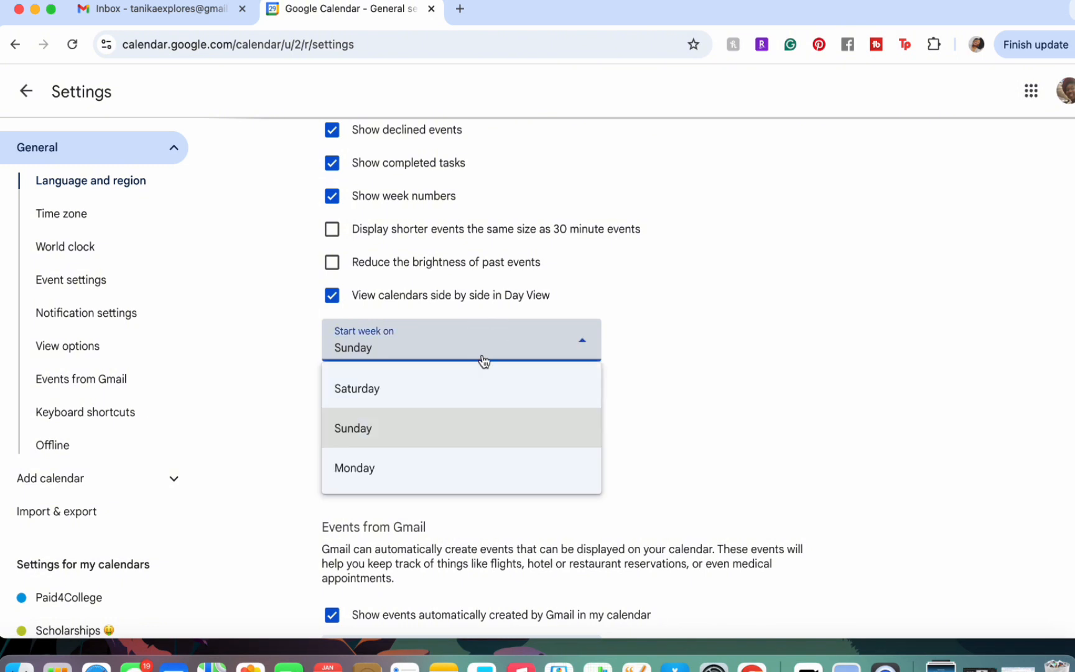
{"action": "left_click", "coordinate": [497, 470]}
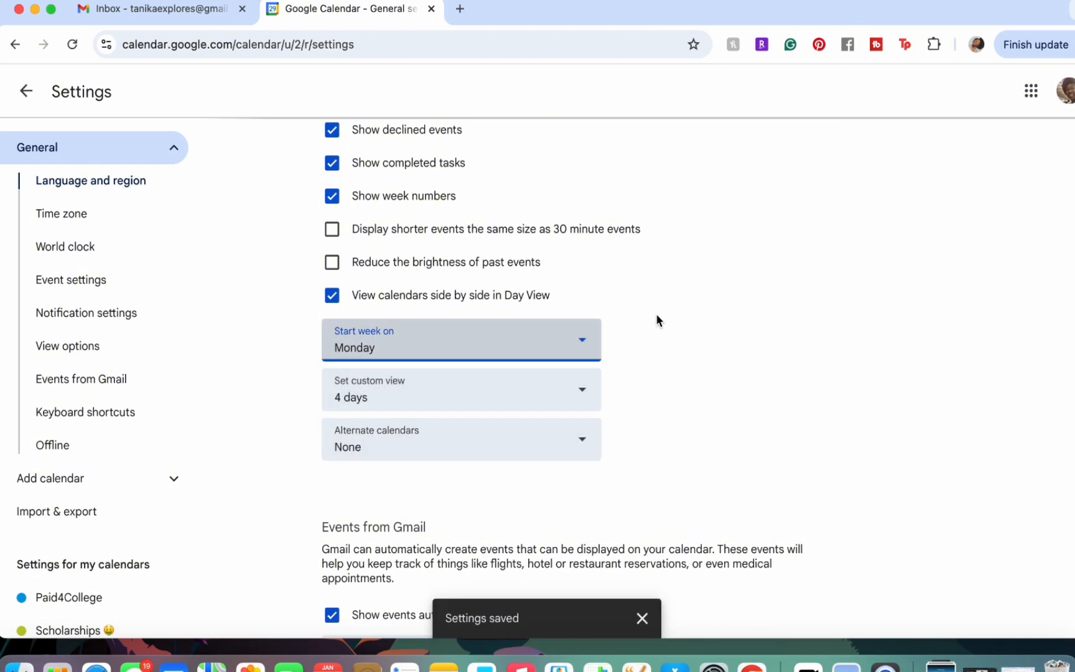
{"action": "scroll", "coordinate": [462, 355], "scroll_direction": "down", "scroll_amount": 2}
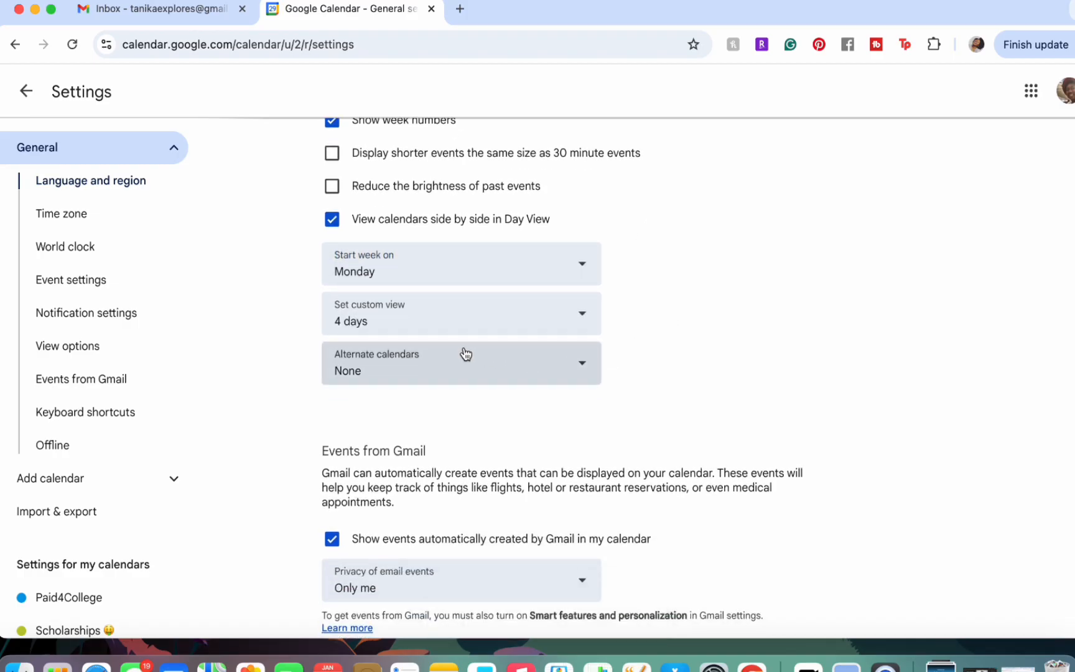
{"action": "left_click", "coordinate": [444, 318]}
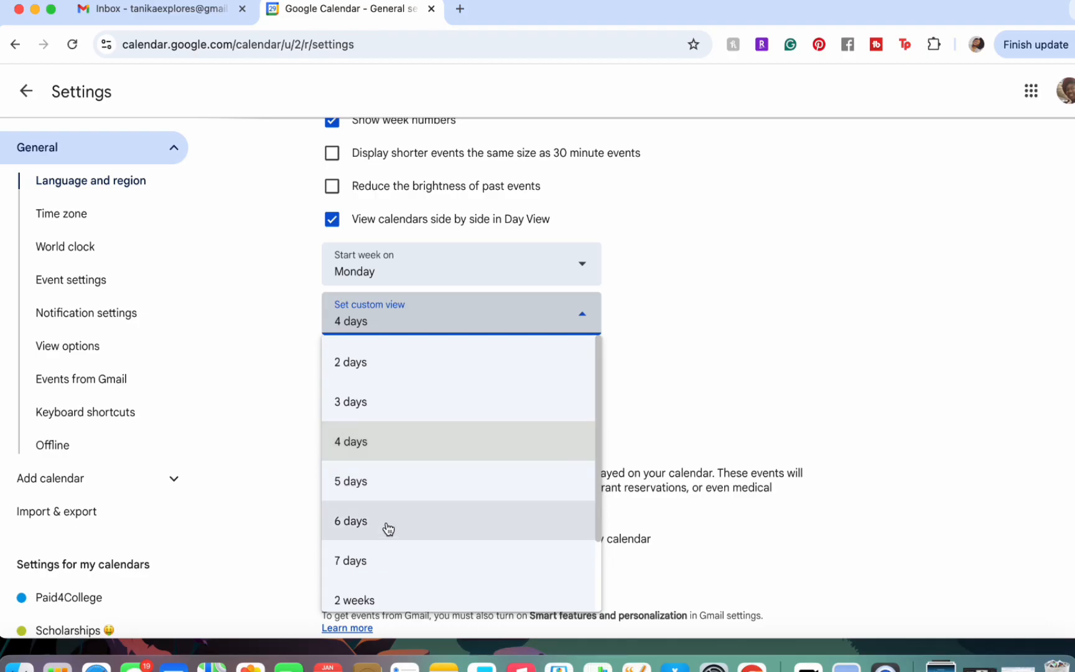
{"action": "left_click", "coordinate": [384, 566]}
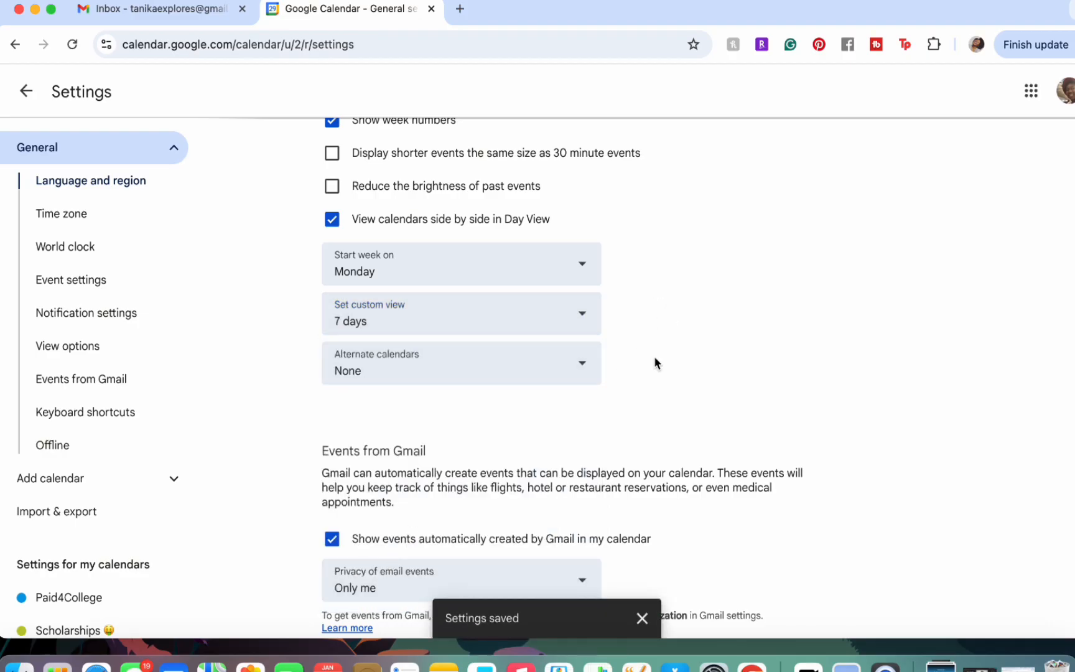
{"action": "scroll", "coordinate": [655, 360], "scroll_direction": "down", "scroll_amount": 2}
{"action": "scroll", "coordinate": [669, 362], "scroll_direction": "down", "scroll_amount": 6}
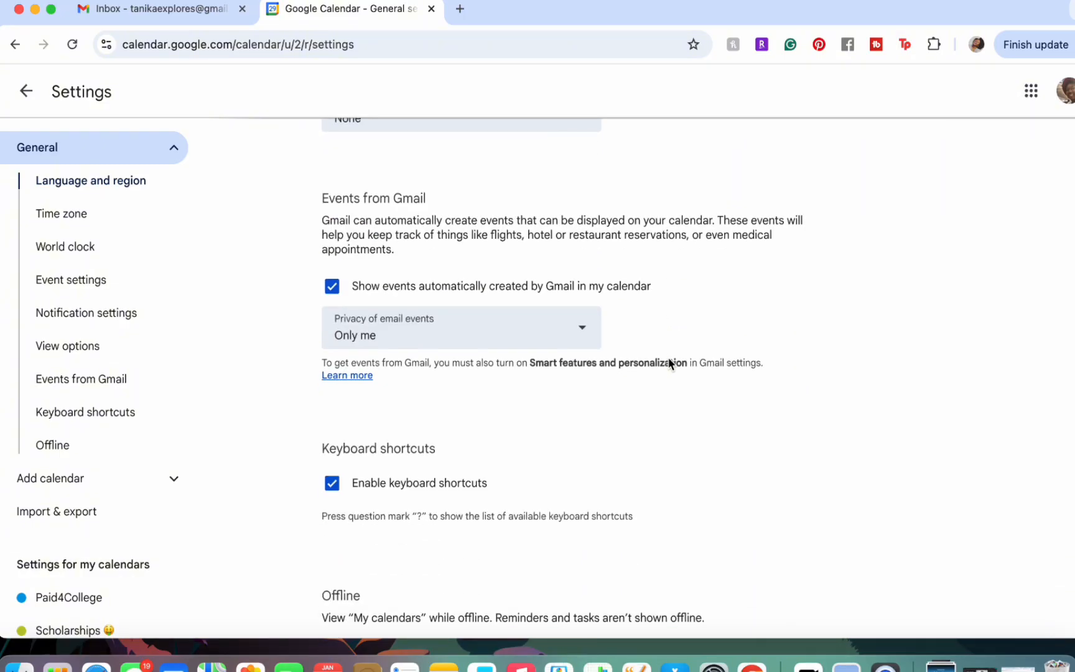
{"action": "scroll", "coordinate": [669, 363], "scroll_direction": "up", "scroll_amount": 10}
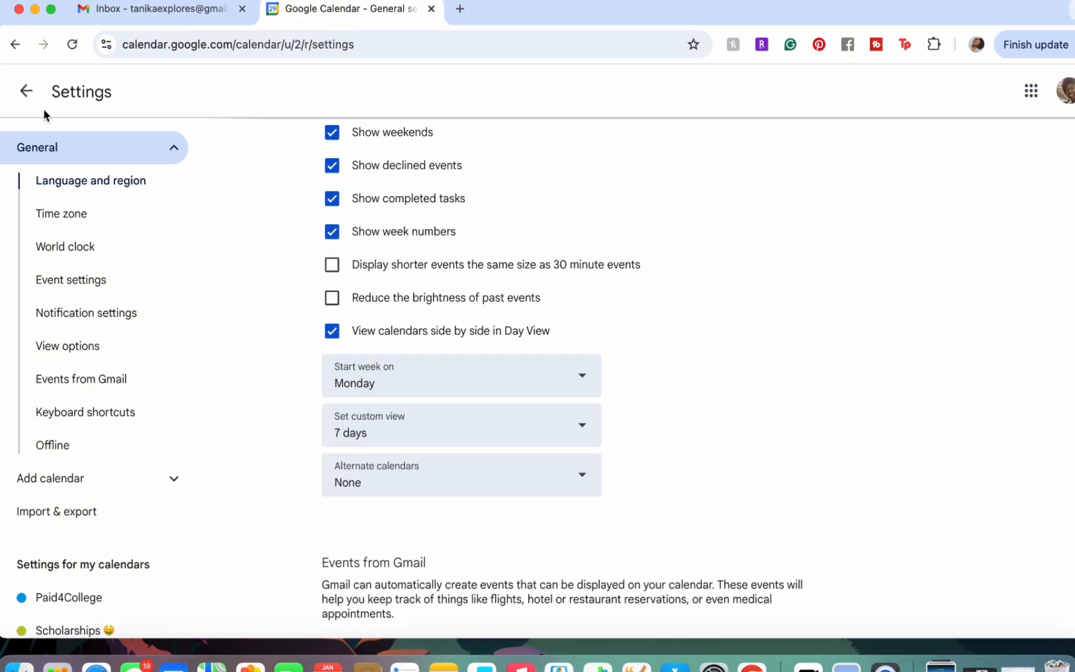
{"action": "left_click", "coordinate": [26, 94]}
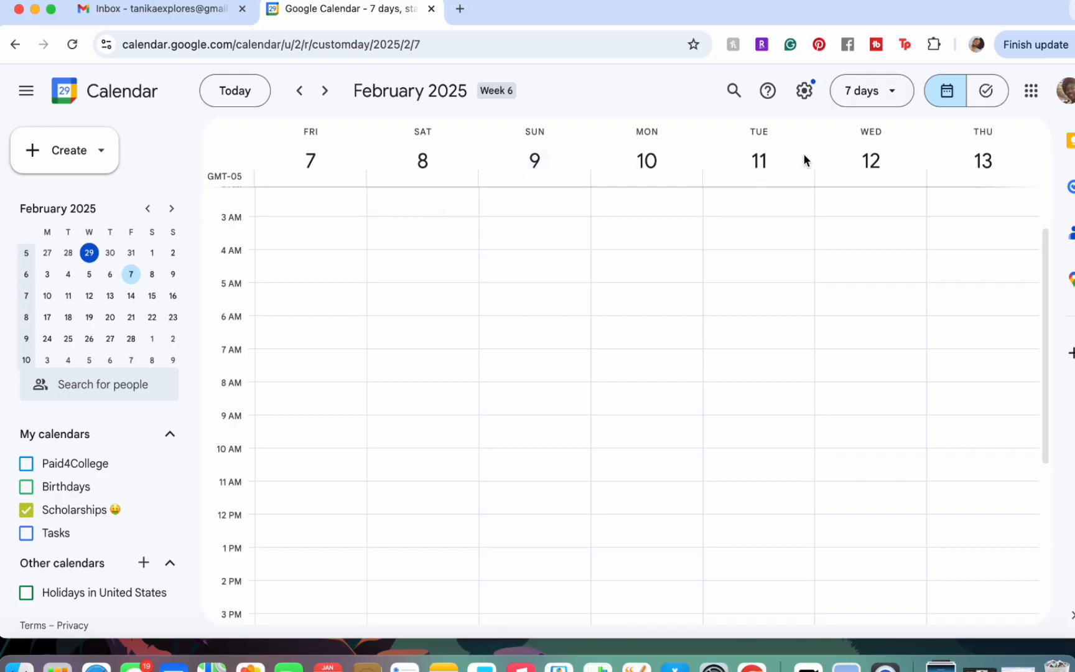
Step: Jump to today's week, then advance one week to Week 6
{"action": "key", "text": "t"}
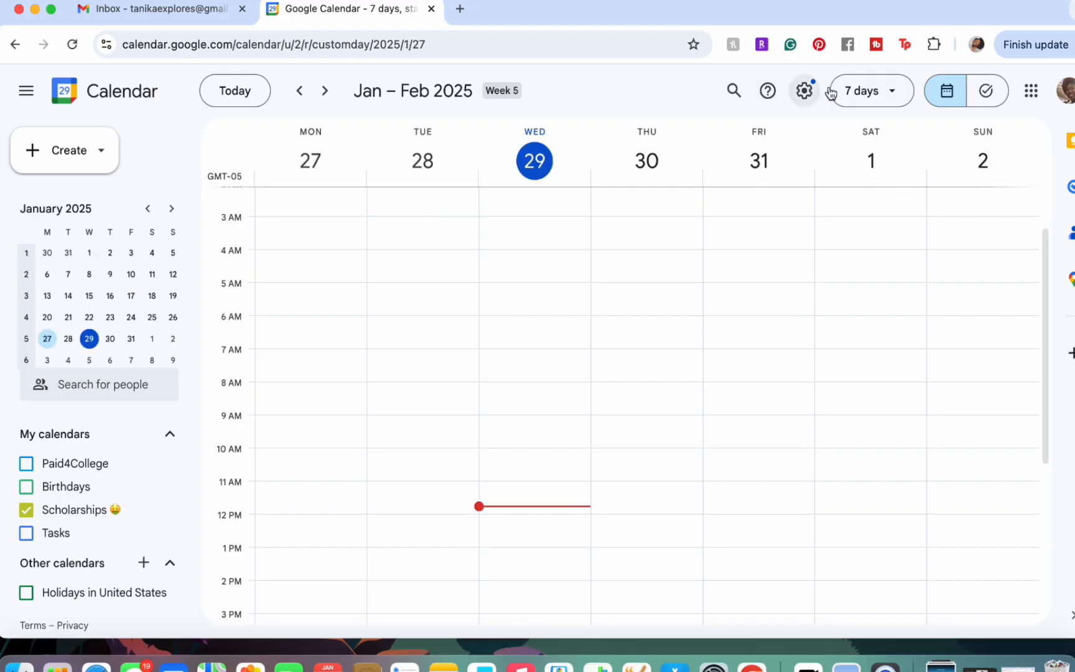
{"action": "left_click", "coordinate": [869, 91]}
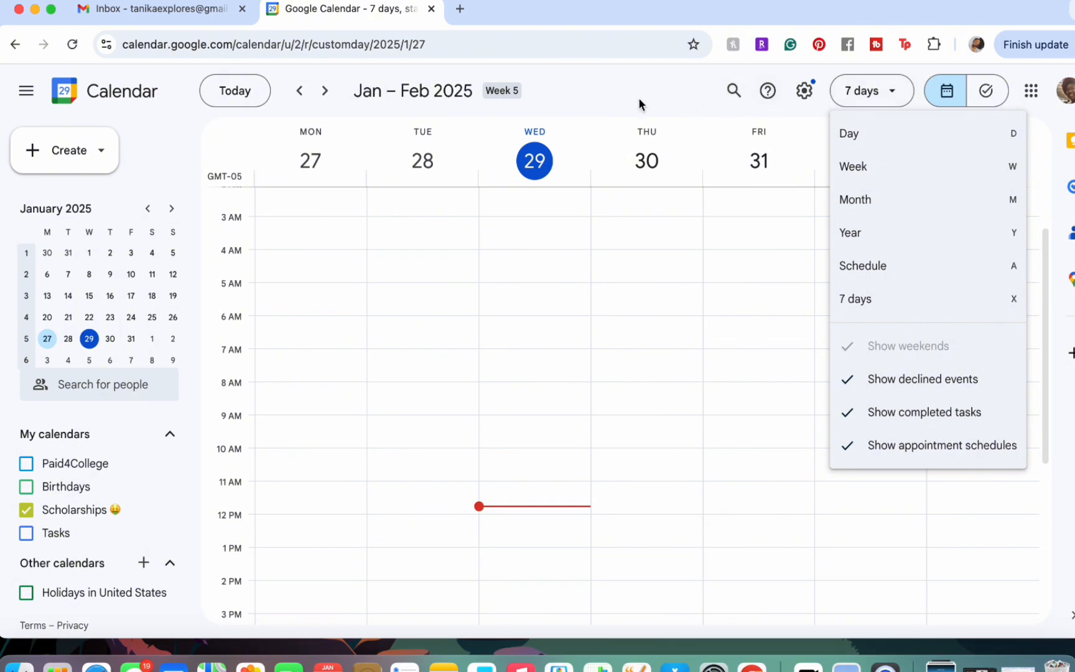
{"action": "left_click", "coordinate": [504, 96]}
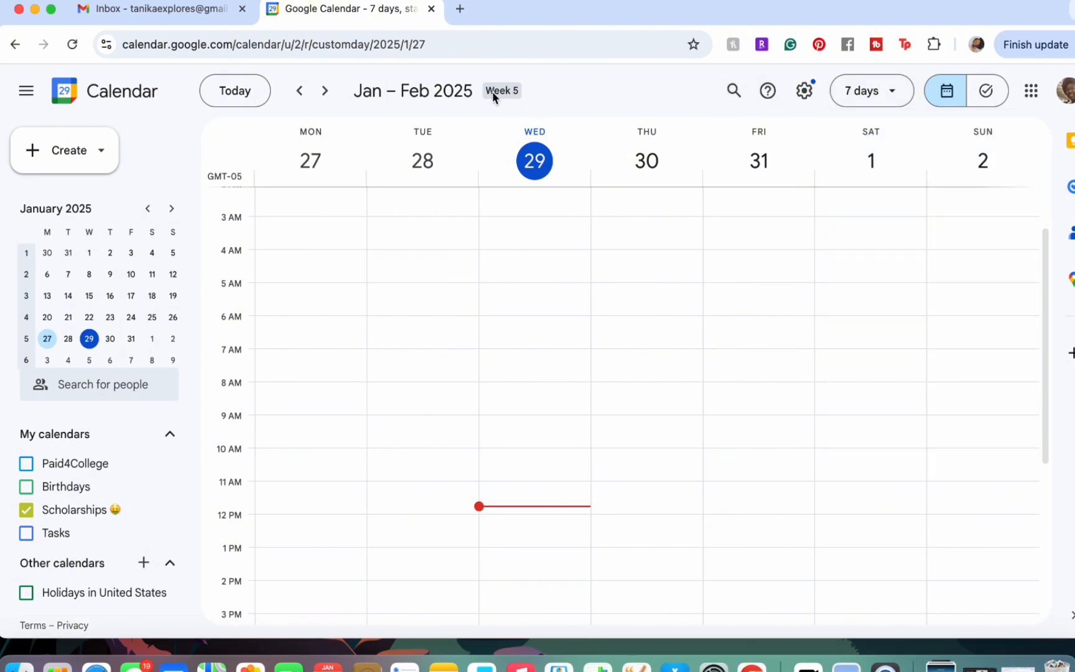
{"action": "left_click", "coordinate": [325, 93]}
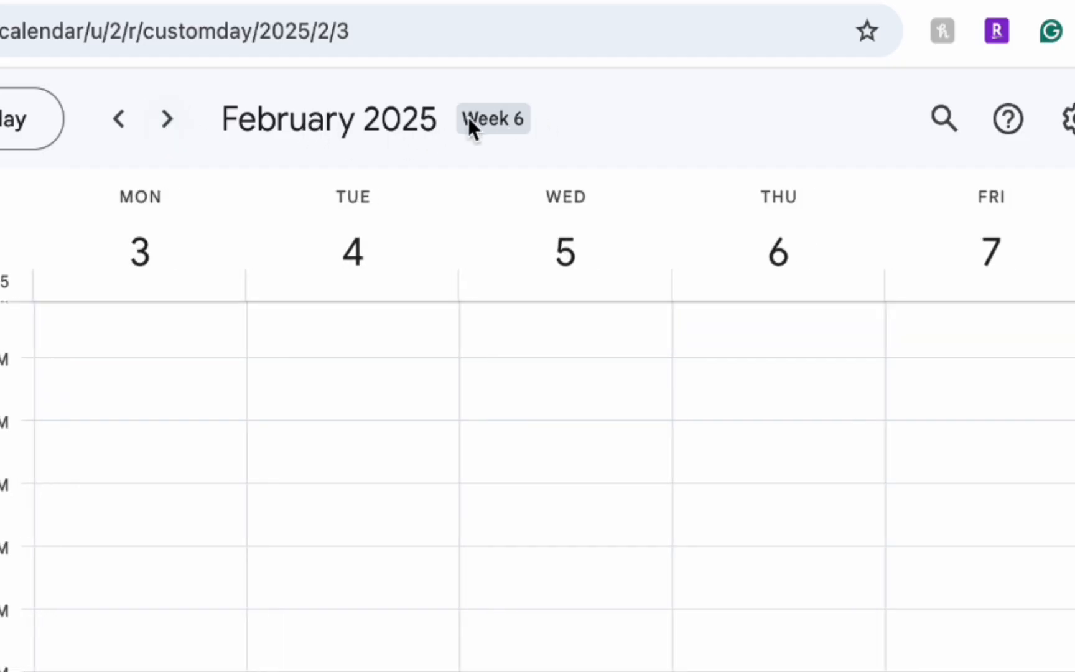